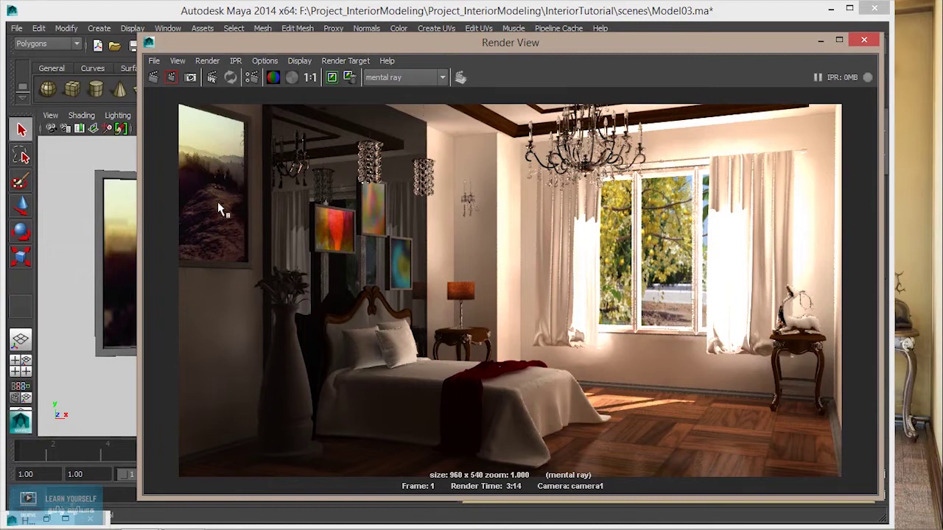
Minimize the Render View and tumble the view down toward the floor near the vase.
left_click(821, 41)
mouse_move(356, 263)
right_mouse_down("alt")
mouse_move(316, 251)
mouse_move(567, 378)
mouse_move(356, 319)
right_mouse_up("alt")
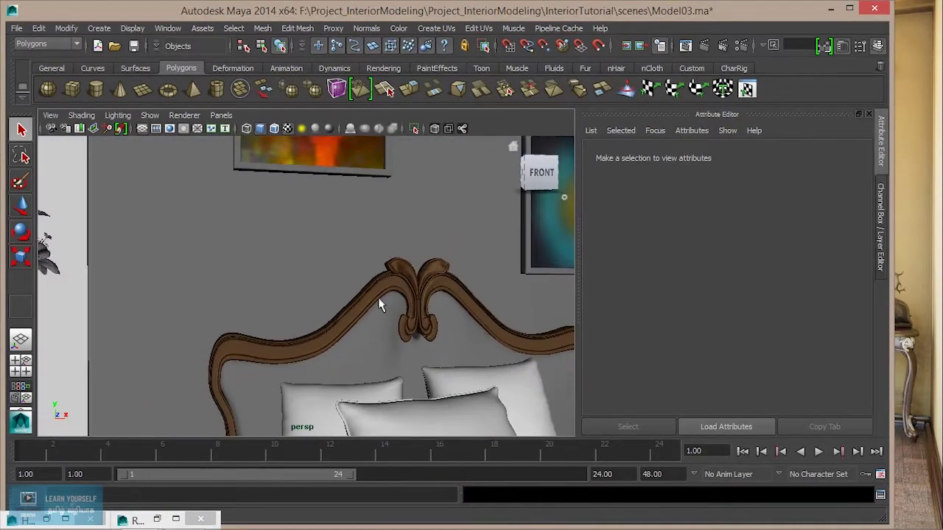
left_click(685, 45)
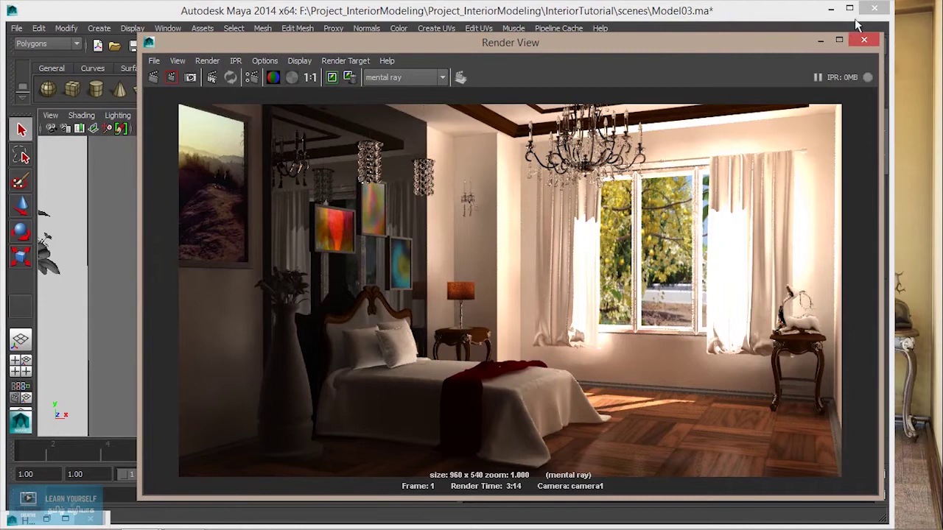
left_click(821, 41)
mouse_move(398, 381)
left_mouse_down("alt")
mouse_move(267, 157)
mouse_move(318, 290)
left_mouse_up("alt")
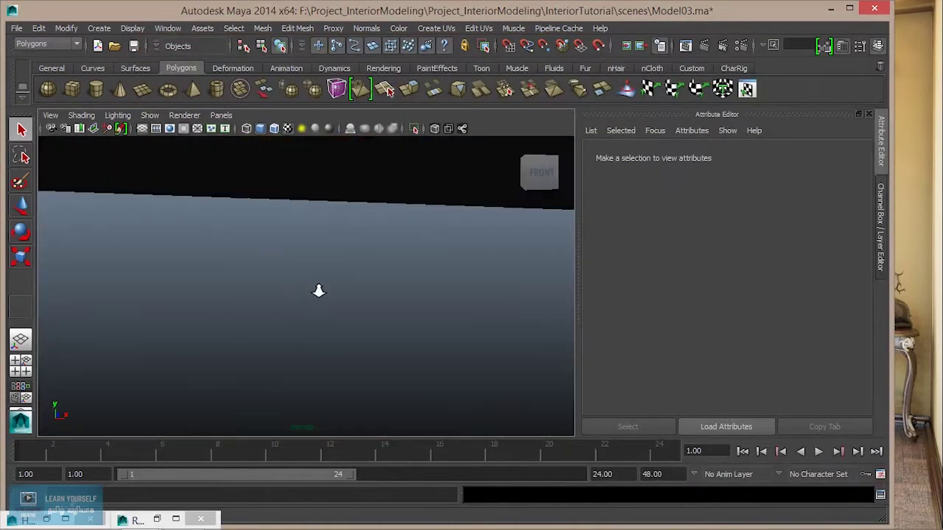
mouse_move(431, 341)
left_mouse_down("alt")
mouse_move(414, 332)
mouse_move(431, 362)
mouse_move(297, 315)
left_mouse_up("alt")
scroll(397, 324, "down", 5)
scroll(432, 362, "up", 6)
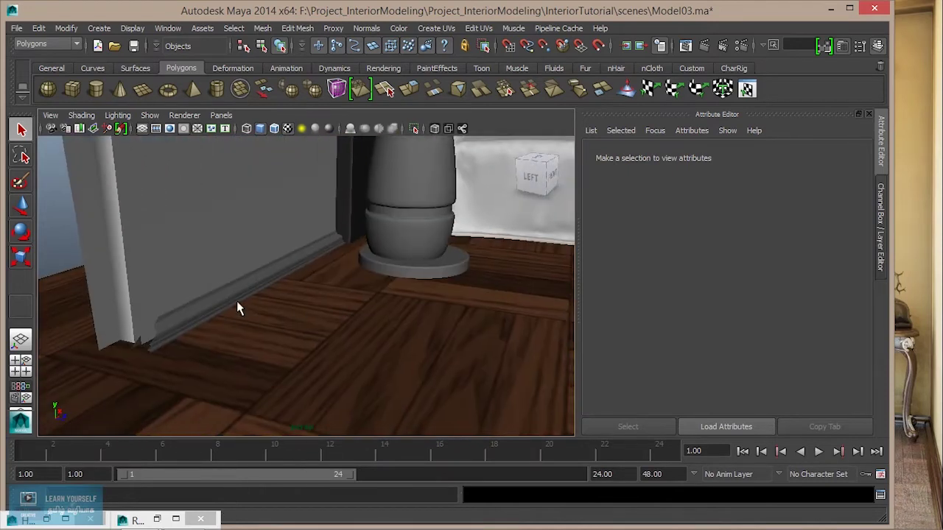
Select the baseboard strip Rectangle21 and open the Hypershade from the Window menu.
left_click(242, 308)
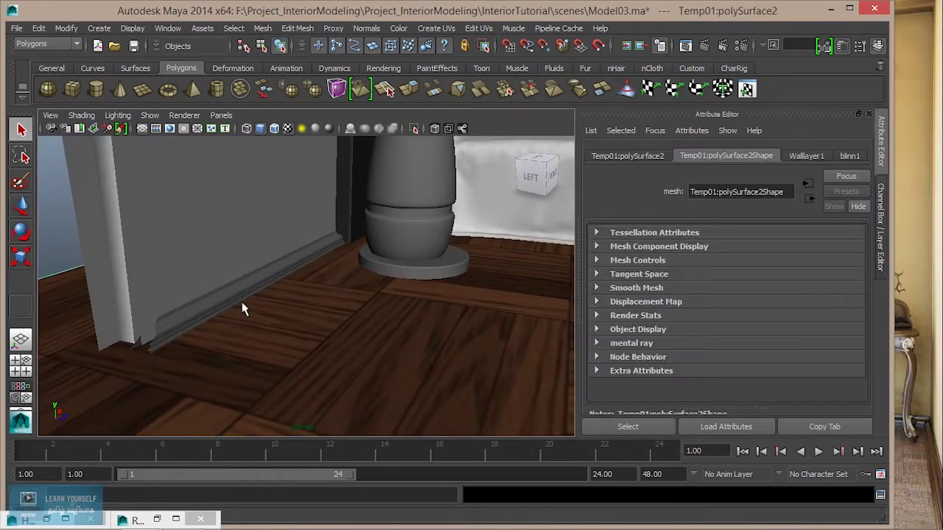
left_click(243, 291)
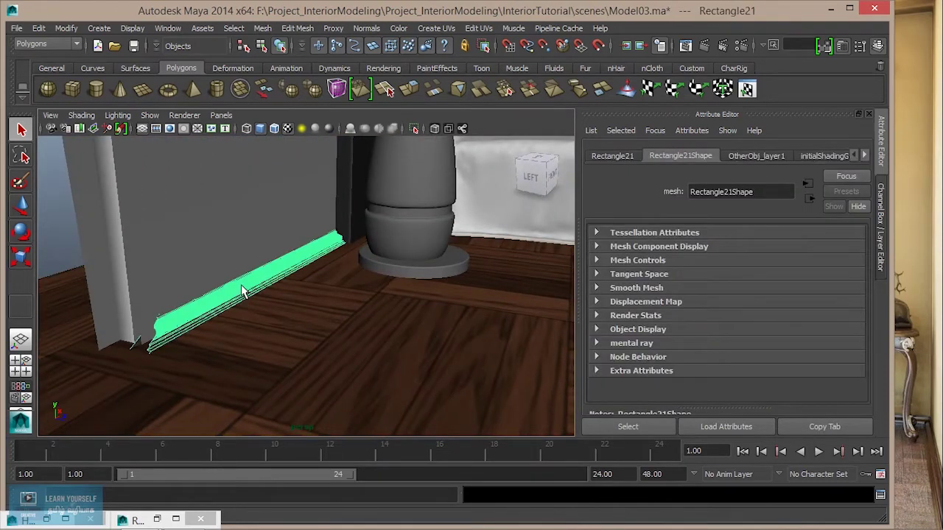
right_click(243, 291)
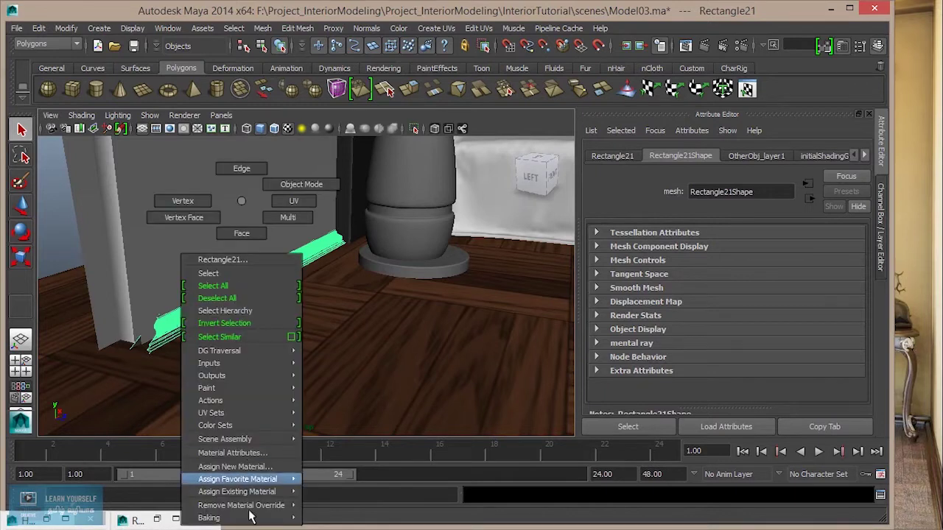
mouse_move(236, 492)
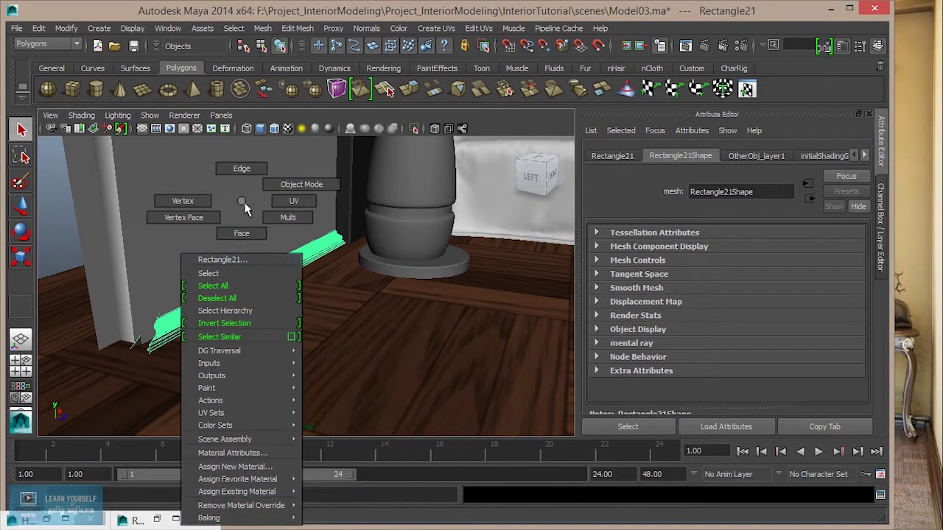
left_click(244, 202)
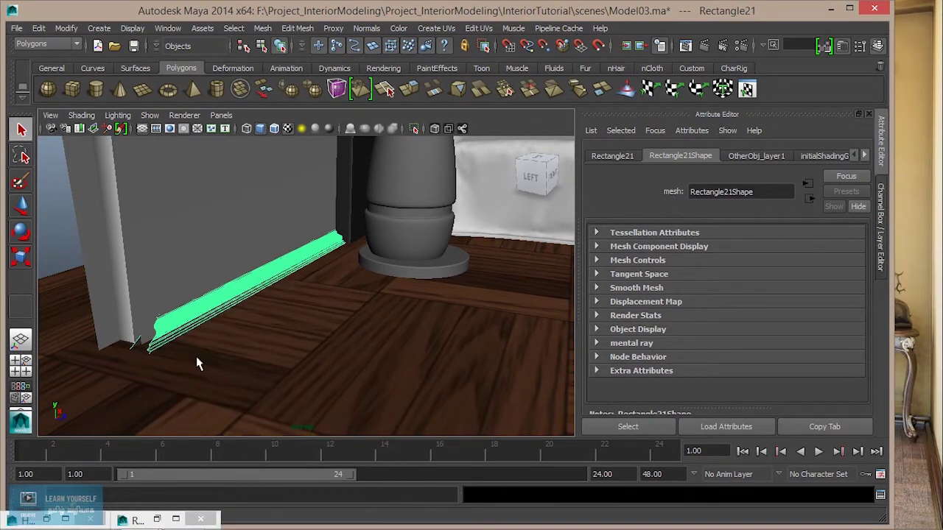
left_click(164, 29)
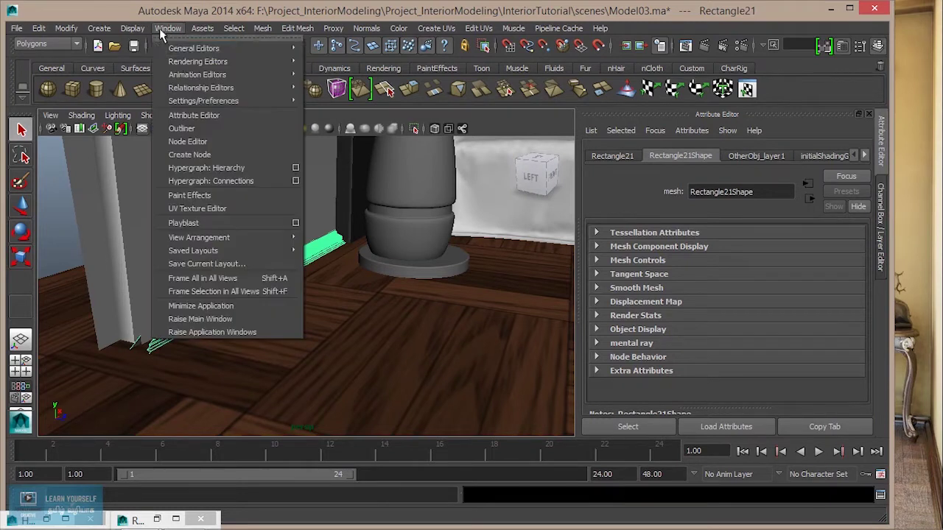
left_click(344, 96)
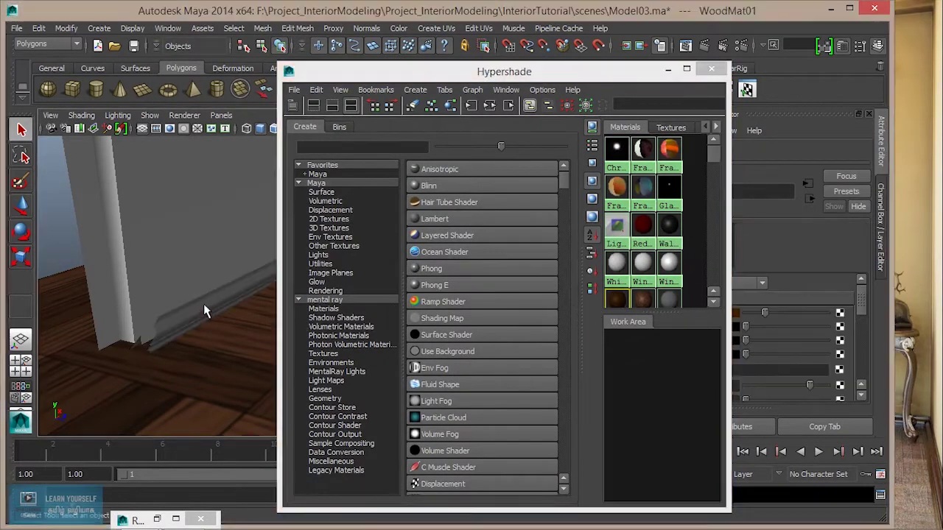
Assign WoodMat01 to the selected baseboard strip and close the Hypershade.
right_click(617, 299)
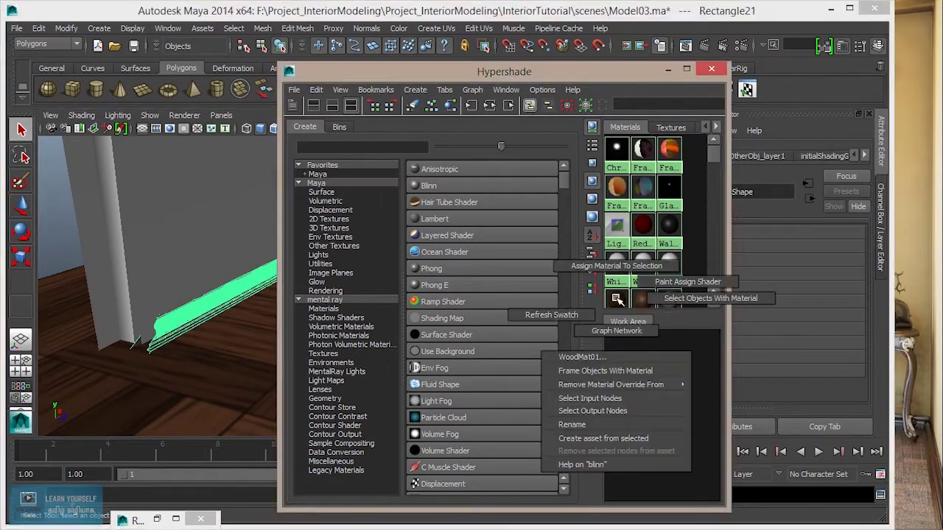
left_click(622, 265)
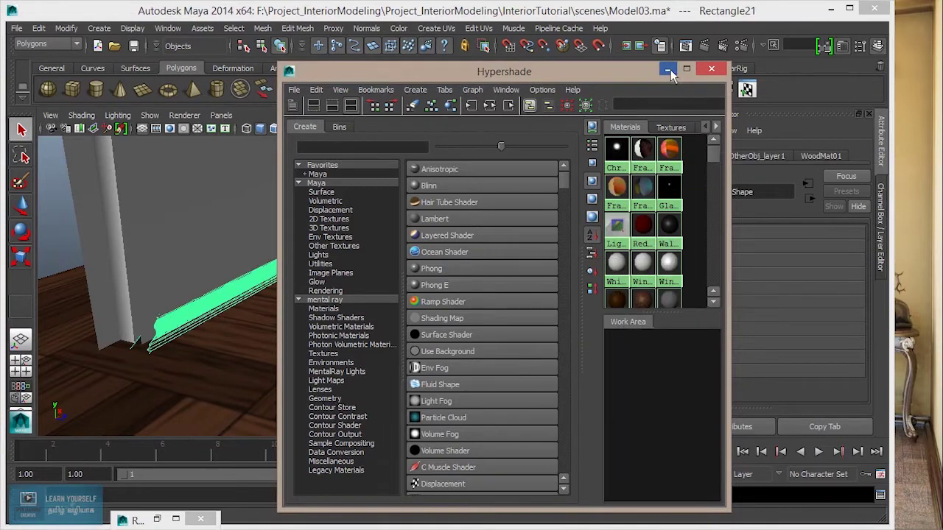
left_click(710, 69)
Tumble down to floor level by the nightstand and select the wall piece behind it.
middle_click_drag(489, 338, 259, 381, "alt")
mouse_move(260, 380)
left_mouse_down("alt")
mouse_move(282, 316)
mouse_move(312, 322)
mouse_move(295, 301)
mouse_move(224, 313)
left_mouse_up("alt")
right_click_drag(225, 313, 411, 361, "alt")
mouse_move(410, 362)
left_mouse_down("alt")
mouse_move(391, 330)
mouse_move(268, 282)
mouse_move(388, 276)
left_mouse_up("alt")
left_click(425, 259)
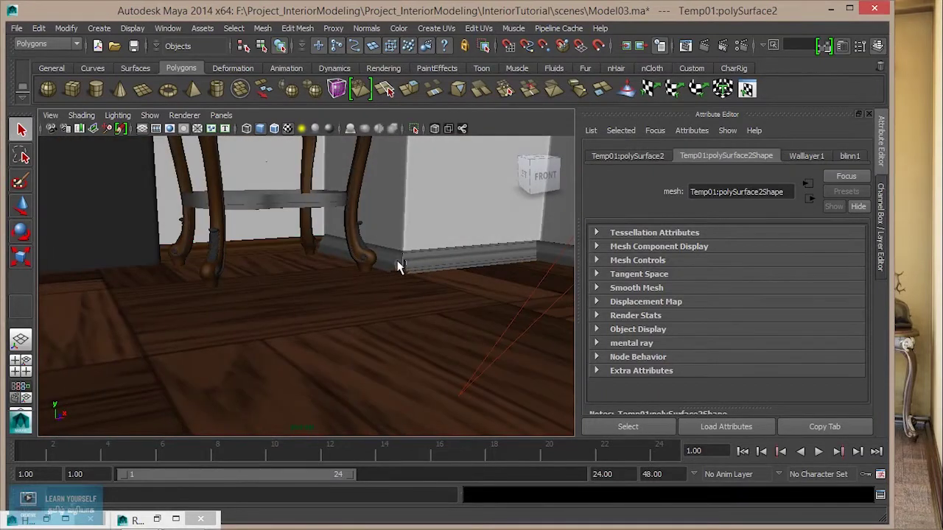
right_click_drag(382, 271, 467, 332, "alt")
mouse_move(467, 332)
left_mouse_down("alt")
mouse_move(395, 395)
mouse_move(396, 351)
left_mouse_up("alt")
left_click(396, 351)
mouse_move(247, 364)
left_mouse_down("alt")
mouse_move(210, 358)
mouse_move(257, 354)
mouse_move(211, 341)
left_mouse_up("alt")
scroll(212, 341, "down", 3)
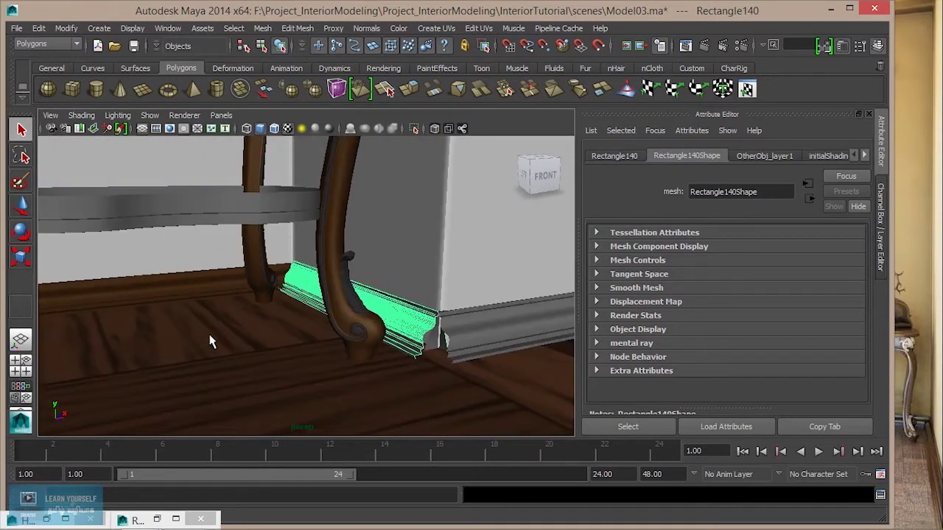
left_click(503, 320)
mouse_move(503, 320)
left_mouse_down("alt")
mouse_move(378, 358)
mouse_move(210, 347)
mouse_move(351, 352)
left_mouse_up("alt")
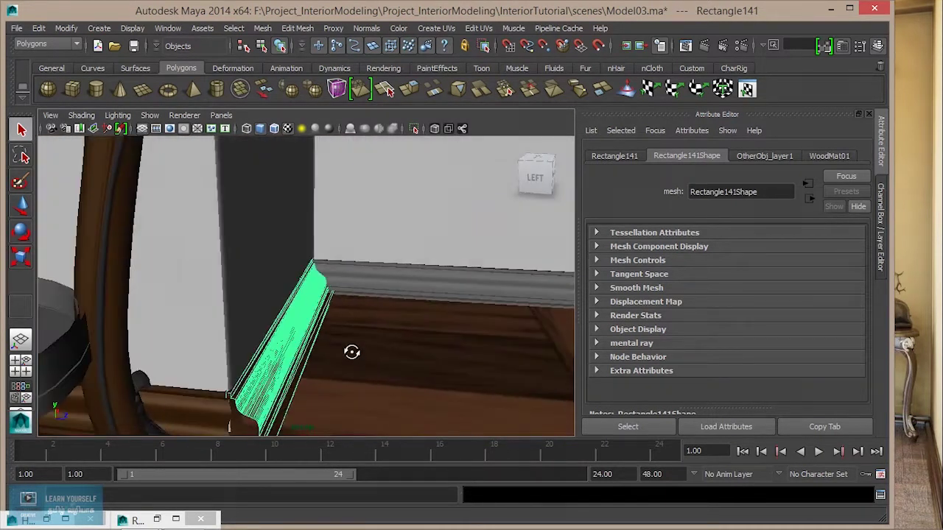
left_click(403, 283)
mouse_move(404, 280)
left_mouse_down("alt")
mouse_move(430, 337)
mouse_move(375, 352)
mouse_move(213, 349)
mouse_move(177, 338)
mouse_move(349, 337)
left_mouse_up("alt")
left_click(350, 333)
scroll(346, 381, "down", 3)
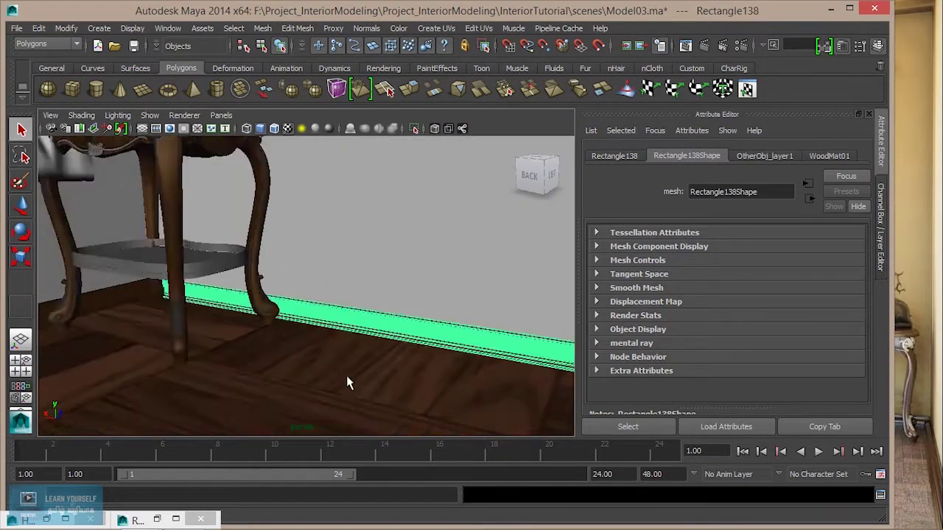
scroll(346, 382, "down", 3)
mouse_move(455, 361)
left_mouse_down("alt")
mouse_move(193, 305)
mouse_move(386, 336)
mouse_move(361, 352)
mouse_move(318, 349)
mouse_move(381, 326)
mouse_move(461, 361)
mouse_move(458, 307)
mouse_move(395, 284)
left_mouse_up("alt")
scroll(332, 354, "down", 3)
left_click(688, 46)
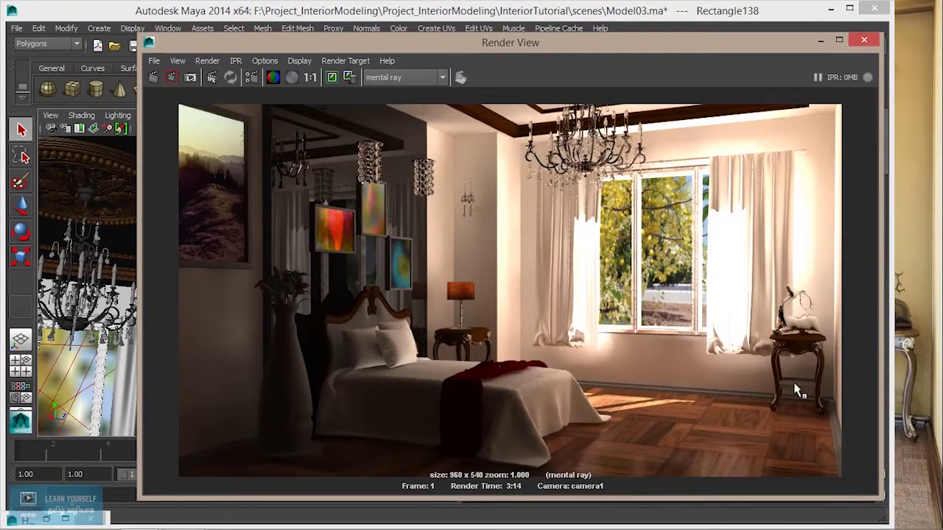
left_click(821, 41)
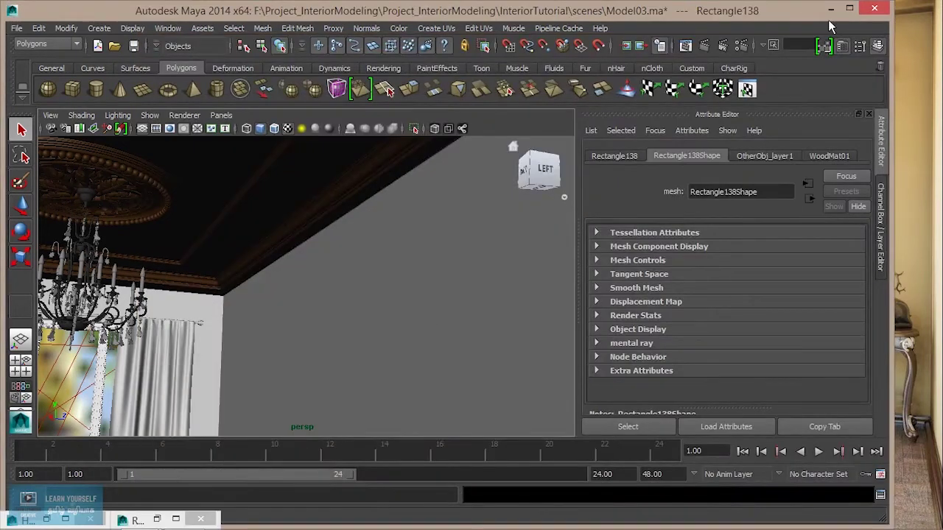
left_click(849, 8)
Orbit to the side table, frame its shelf, and click through rings Rectangle135 and Rectangle137.
mouse_move(403, 291)
left_mouse_down("alt")
mouse_move(378, 330)
mouse_move(385, 311)
mouse_move(276, 259)
mouse_move(421, 347)
mouse_move(420, 289)
mouse_move(126, 312)
left_mouse_up("alt")
left_click(552, 278)
key("f")
mouse_move(347, 356)
left_mouse_down("alt")
mouse_move(393, 336)
mouse_move(357, 335)
mouse_move(342, 353)
left_mouse_up("alt")
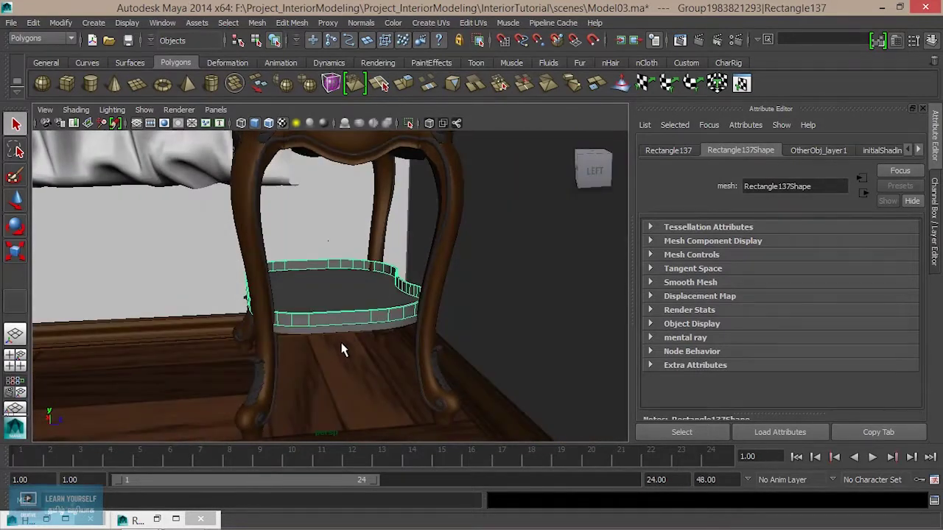
left_click(367, 304)
scroll(358, 327, "down", 3)
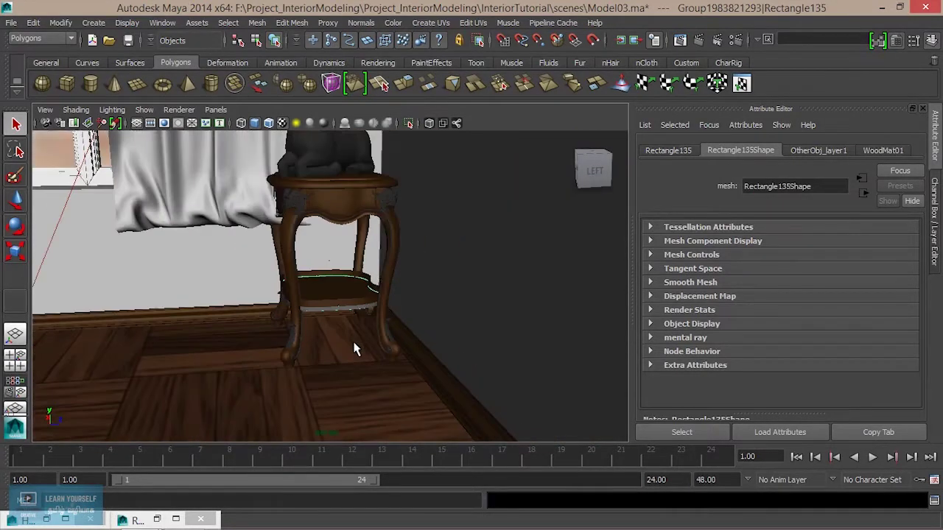
scroll(348, 325, "up", 3)
left_click(338, 335)
Orbit to a level side view of the shelf and select the lower rim Rectangle136.
mouse_move(346, 345)
left_mouse_down("alt")
mouse_move(333, 330)
mouse_move(343, 307)
mouse_move(297, 320)
mouse_move(343, 346)
left_mouse_up("alt")
scroll(354, 344, "up", 2)
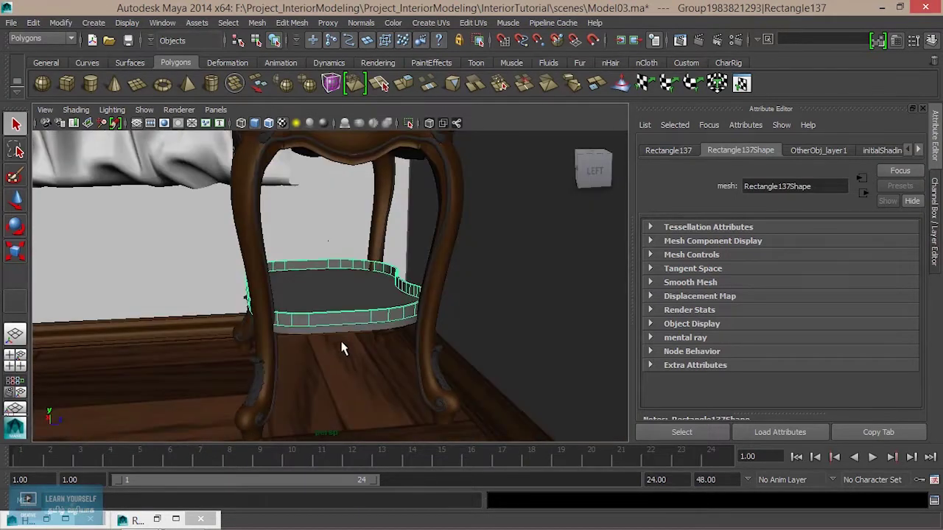
left_click(358, 304)
scroll(354, 349, "down", 3)
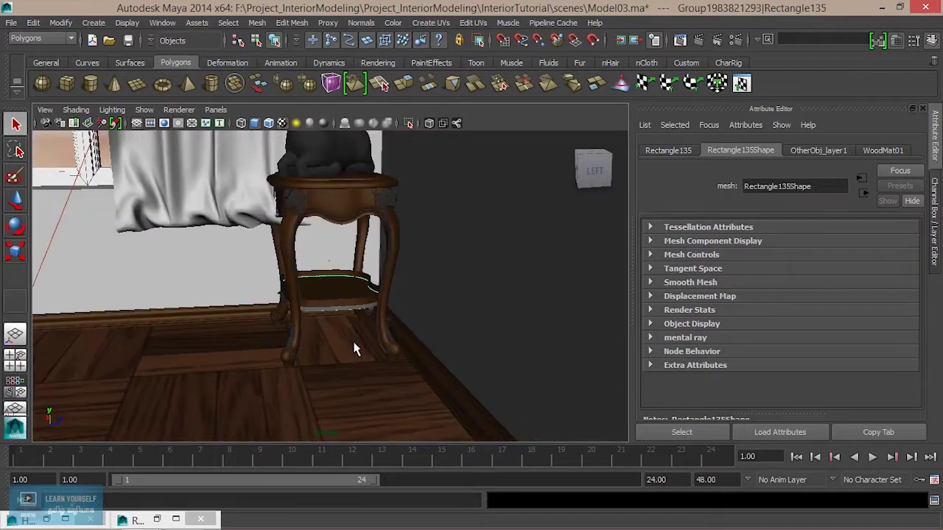
scroll(347, 332, "up", 3)
left_click(339, 333)
mouse_move(347, 340)
left_mouse_down("alt")
mouse_move(333, 320)
mouse_move(322, 337)
mouse_move(336, 322)
left_mouse_up("alt")
scroll(344, 322, "up", 2)
left_click(340, 301)
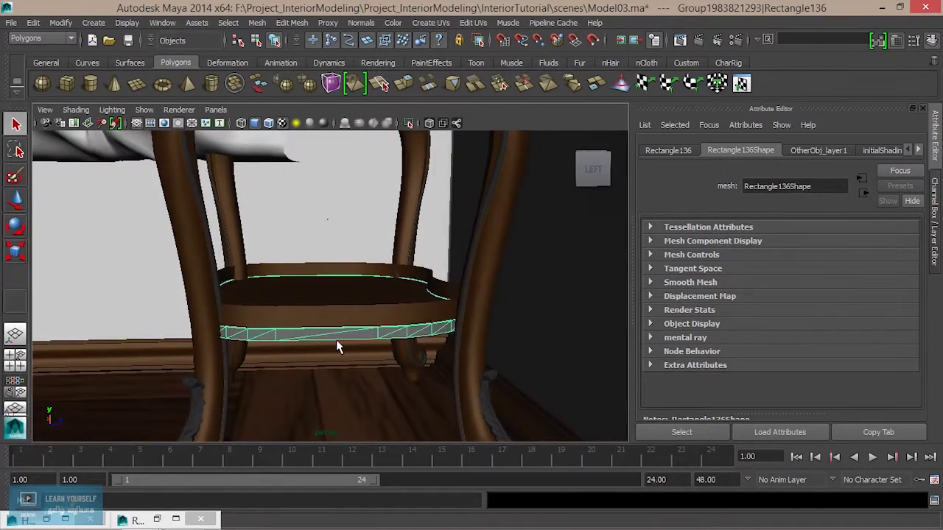
Give the lower shelf rim Rectangle136 the existing Chrome_mat01 material.
right_click(343, 337)
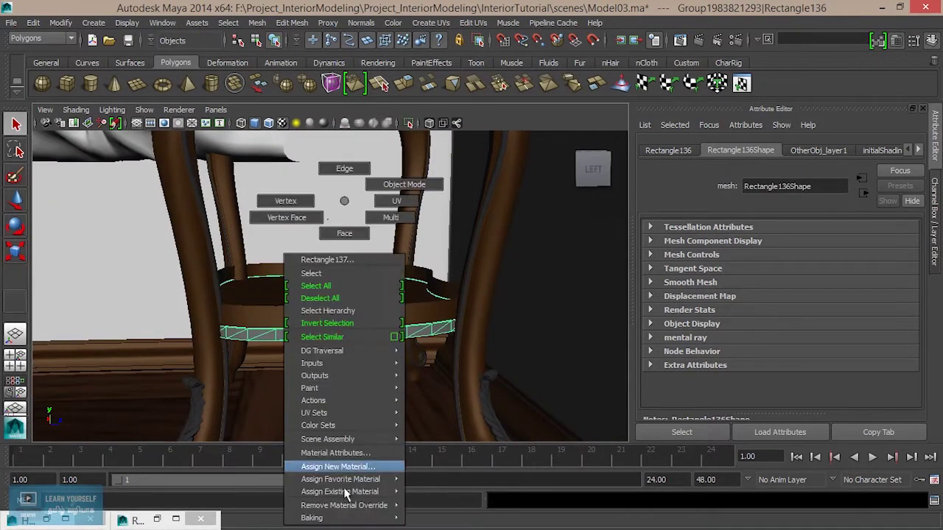
mouse_move(340, 491)
left_click(452, 418)
scroll(373, 376, "down", 3)
mouse_move(368, 379)
middle_mouse_down("alt")
mouse_move(484, 393)
mouse_move(497, 346)
middle_mouse_up("alt")
mouse_move(497, 345)
left_mouse_down("alt")
mouse_move(391, 354)
mouse_move(452, 361)
mouse_move(370, 358)
left_mouse_up("alt")
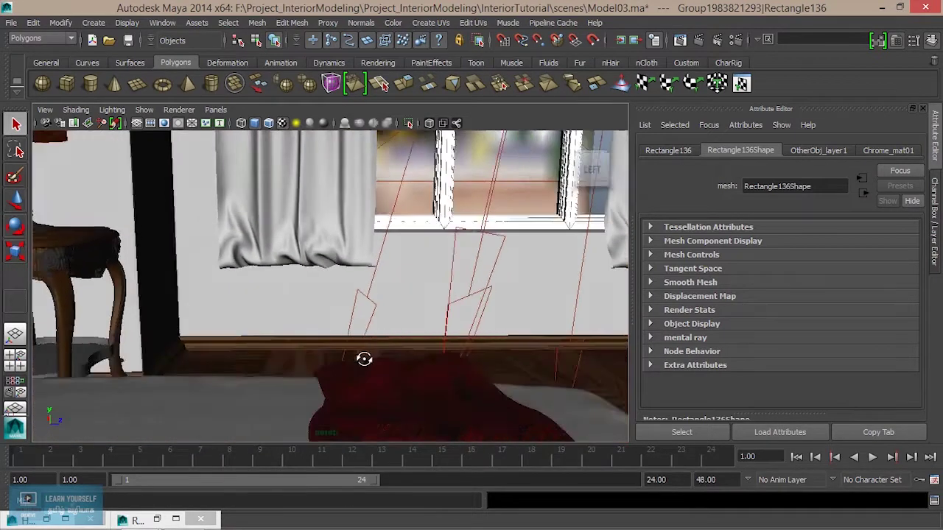
middle_click_drag(370, 358, 347, 348, "alt")
left_click_drag(346, 349, 324, 349, "alt")
left_click(261, 349)
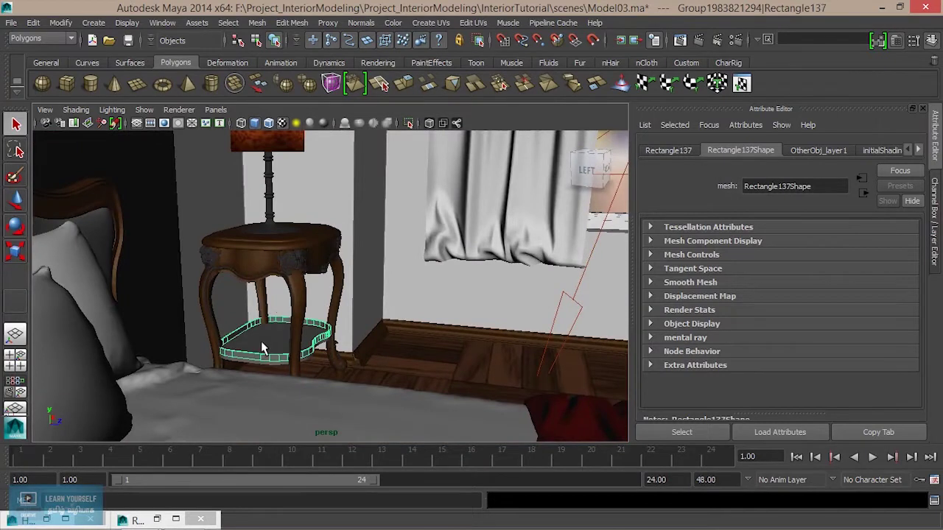
key("f")
left_click_drag(264, 338, 394, 347, "alt")
left_click(331, 379)
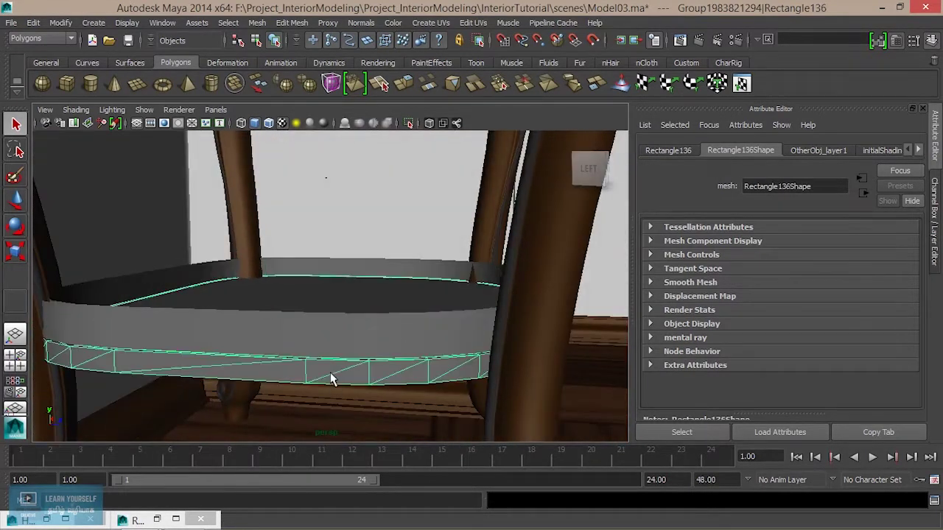
key("g")
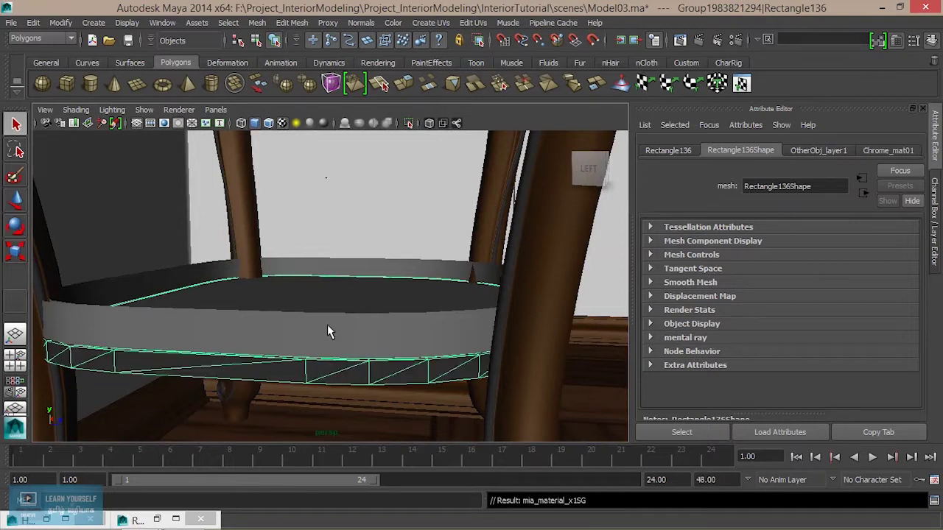
Select the railing around the shelf and assign it WoodMat01.
left_click(329, 332)
left_click_drag(331, 316, 339, 319, "alt")
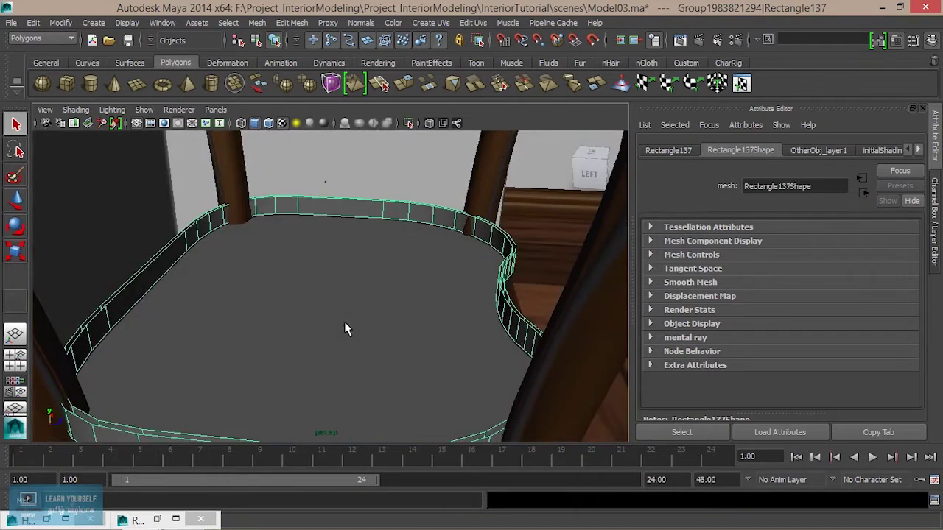
left_click(346, 329)
right_click(347, 329)
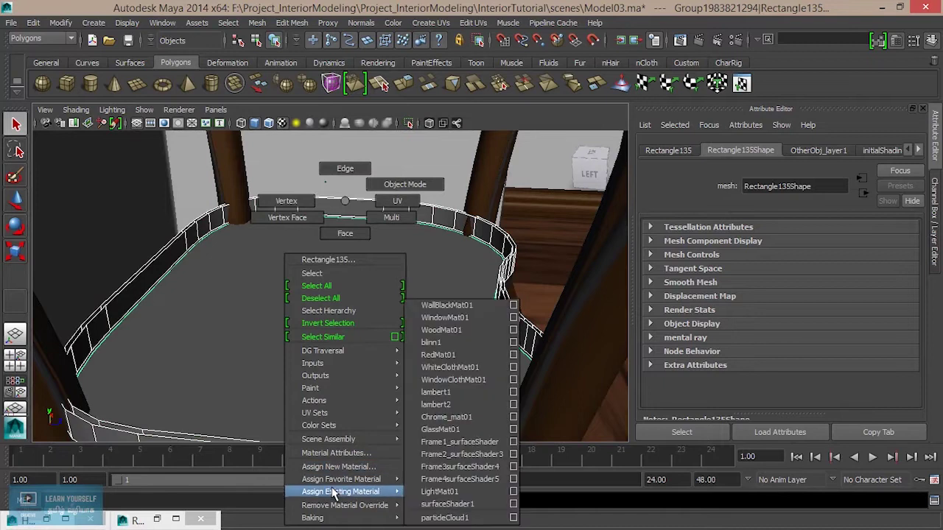
mouse_move(340, 491)
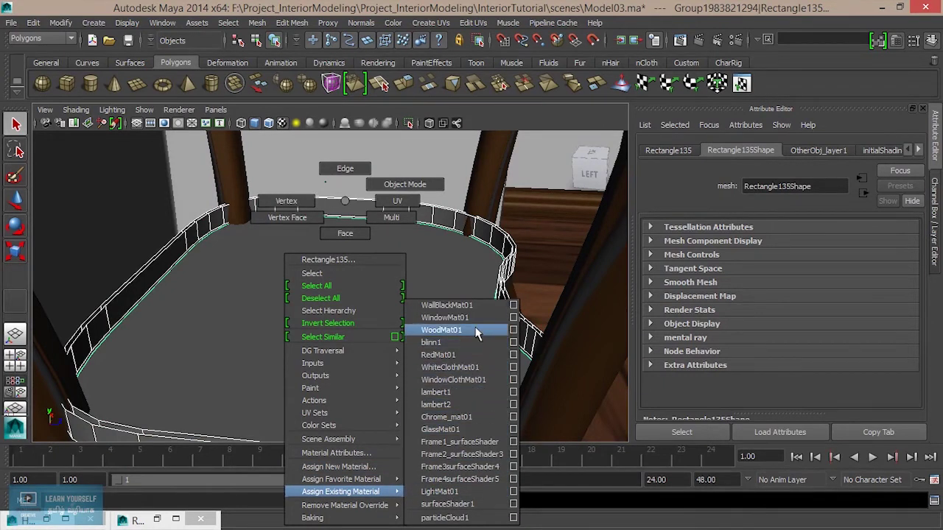
left_click(477, 333)
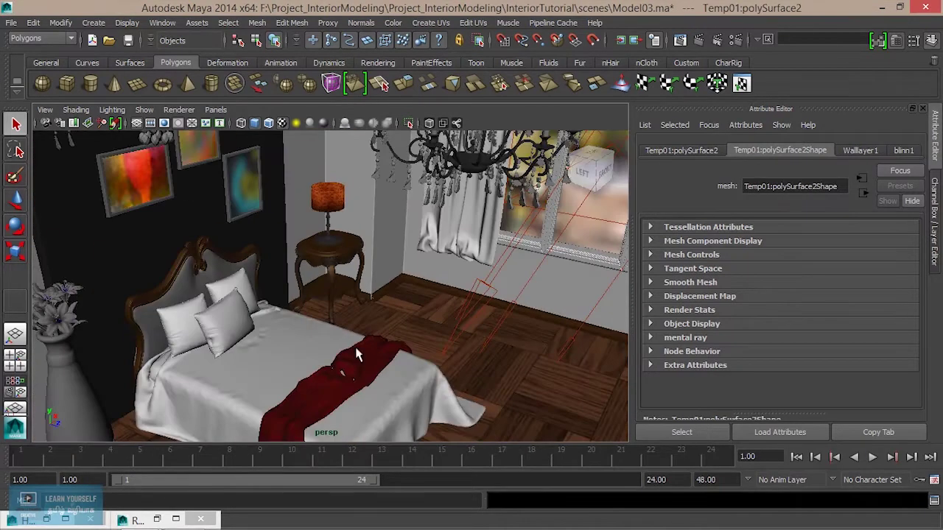
Assign RedMat01 to the bed sheet Bed02:Rectangle8.
scroll(357, 355, "up", 3)
scroll(295, 310, "up", 4)
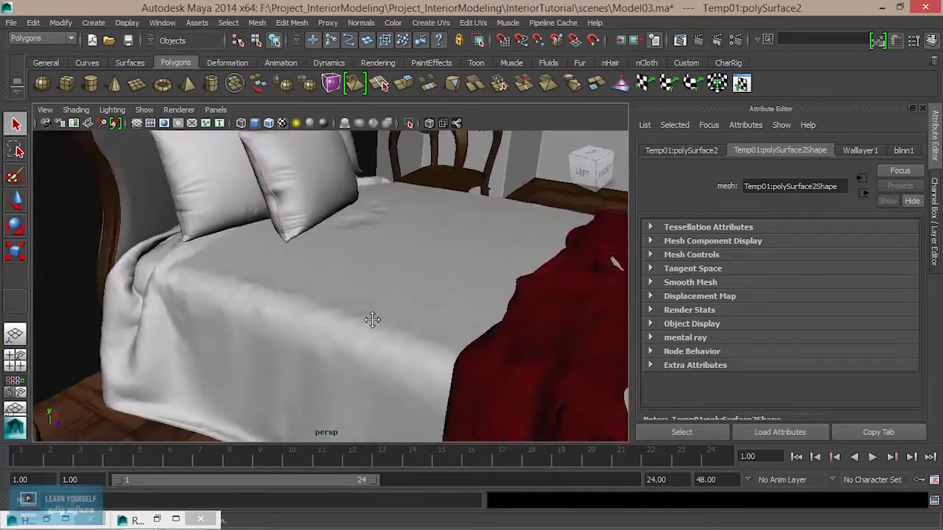
scroll(235, 272, "up", 2)
left_click(226, 264)
left_click_drag(256, 302, 393, 312, "alt")
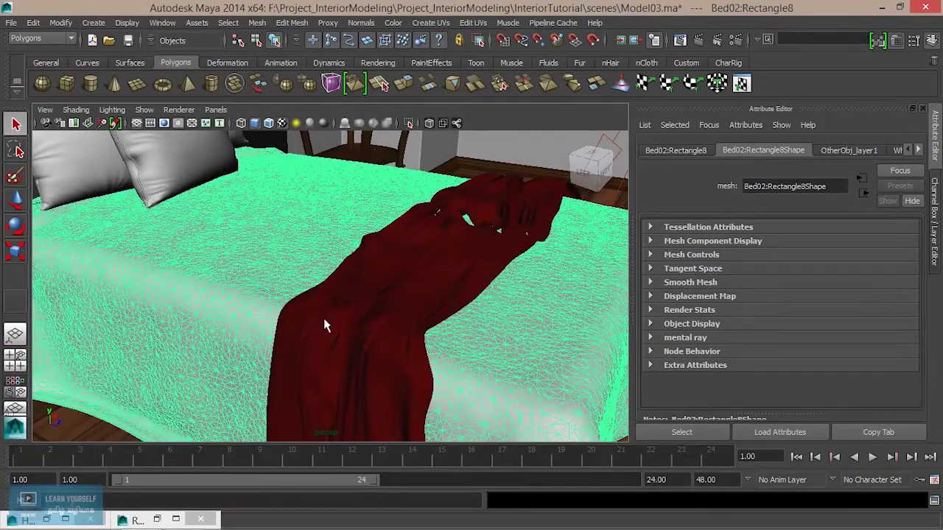
right_click_drag(263, 254, 341, 498)
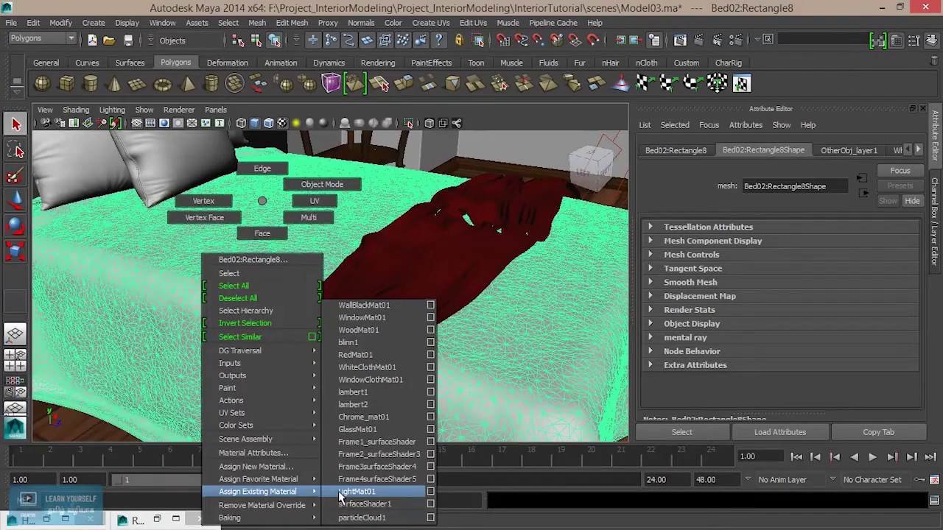
right_click_drag(341, 498, 355, 354)
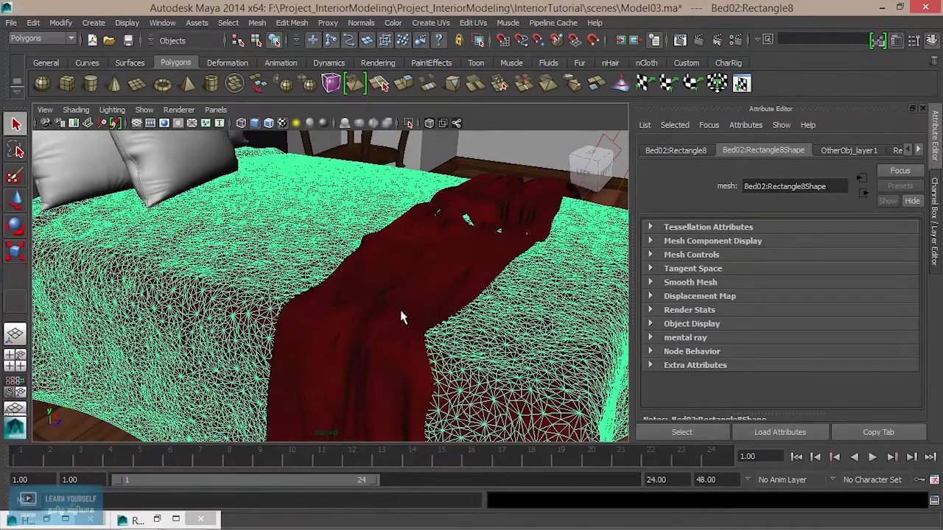
Select the draped cloth, then orbit to the headboard and select both front pillows.
left_click(401, 317)
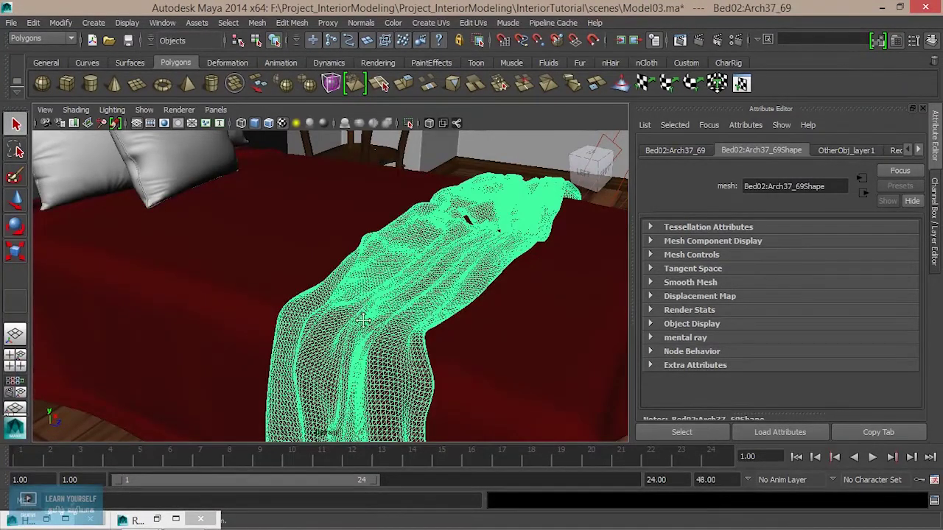
left_click_drag(360, 322, 335, 343, "alt")
left_click(226, 298)
left_click(301, 220, "shift")
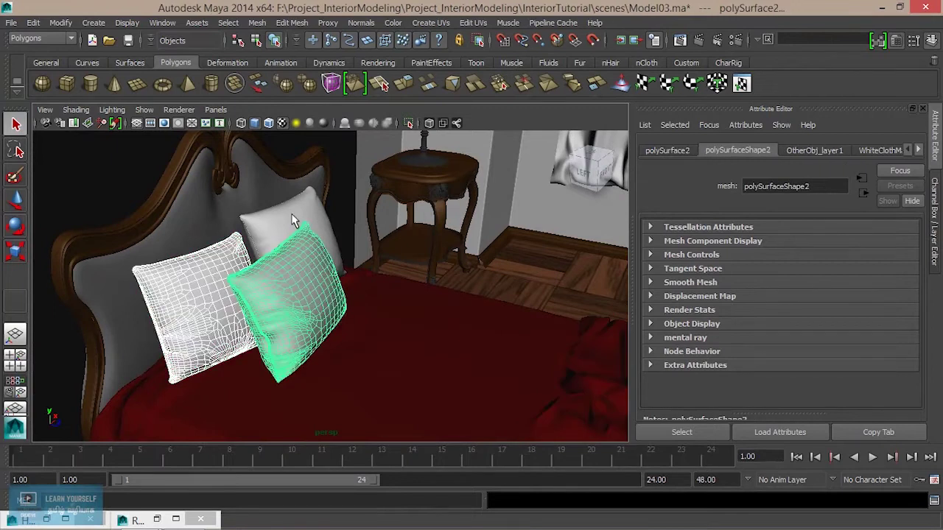
Assign the white cloth material to the front pillow.
left_click(280, 230)
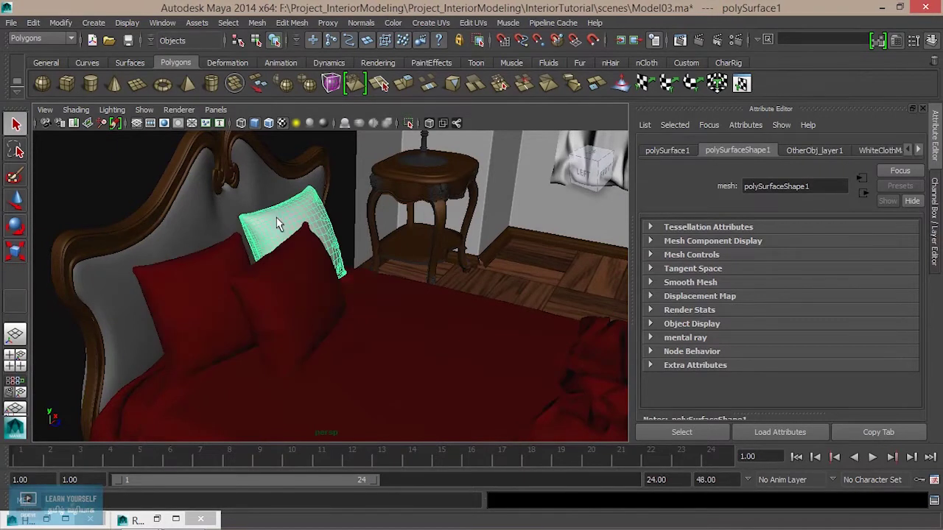
left_click(283, 286)
mouse_move(399, 401)
middle_mouse_down("alt")
mouse_move(299, 341)
mouse_move(369, 356)
middle_mouse_up("alt")
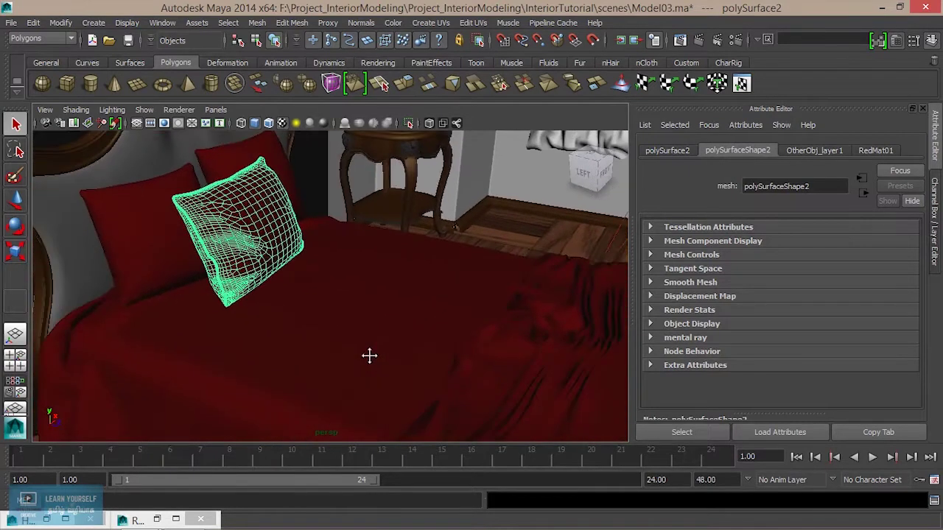
right_click_drag(256, 202, 258, 462)
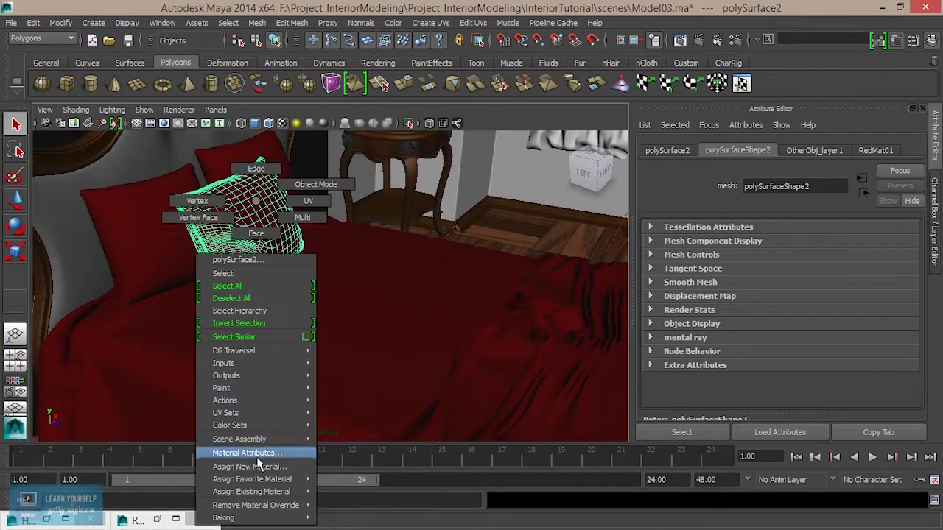
mouse_move(258, 462)
right_mouse_down()
mouse_move(258, 210)
mouse_move(258, 497)
mouse_move(378, 326)
right_mouse_up()
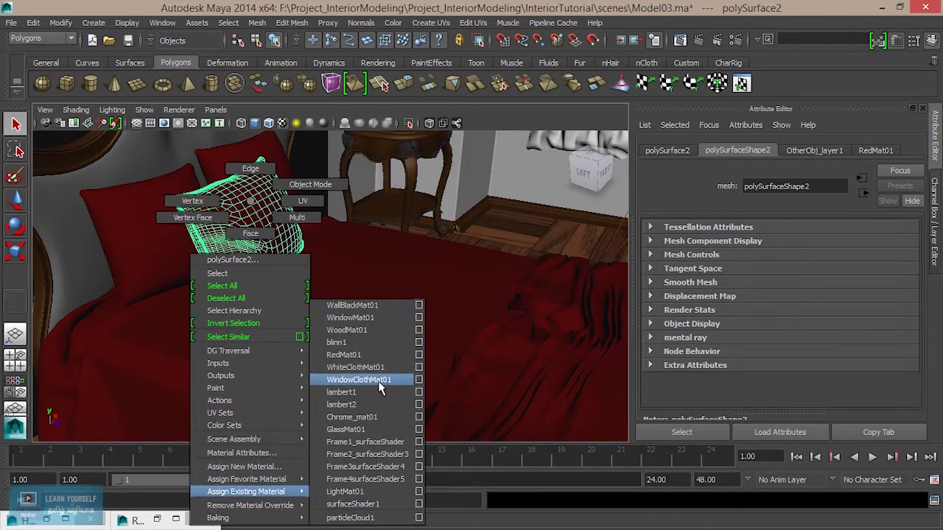
left_click(361, 367)
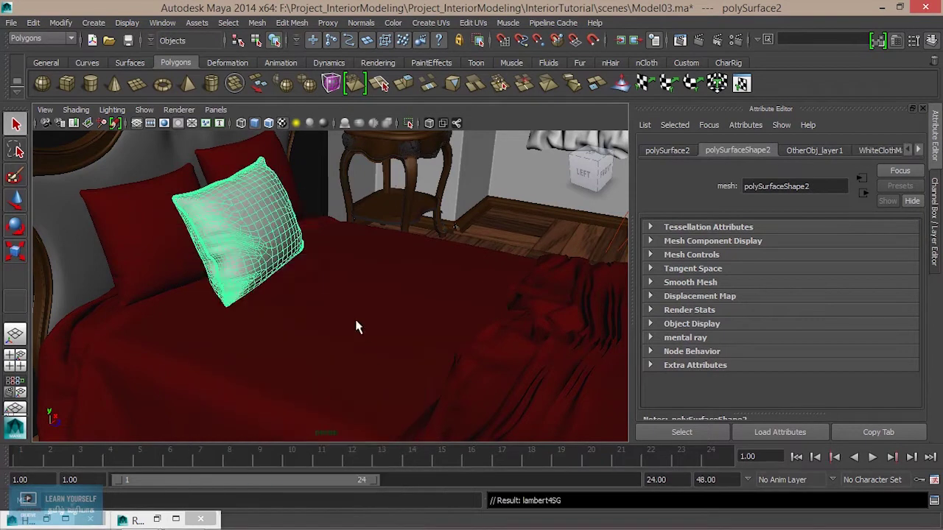
Select the cloth runner across the bed and give it the white cloth material.
left_click(354, 297)
mouse_move(329, 307)
left_mouse_down("alt")
mouse_move(381, 364)
mouse_move(327, 324)
left_mouse_up("alt")
left_click(324, 311)
right_click_drag(328, 302, 335, 497)
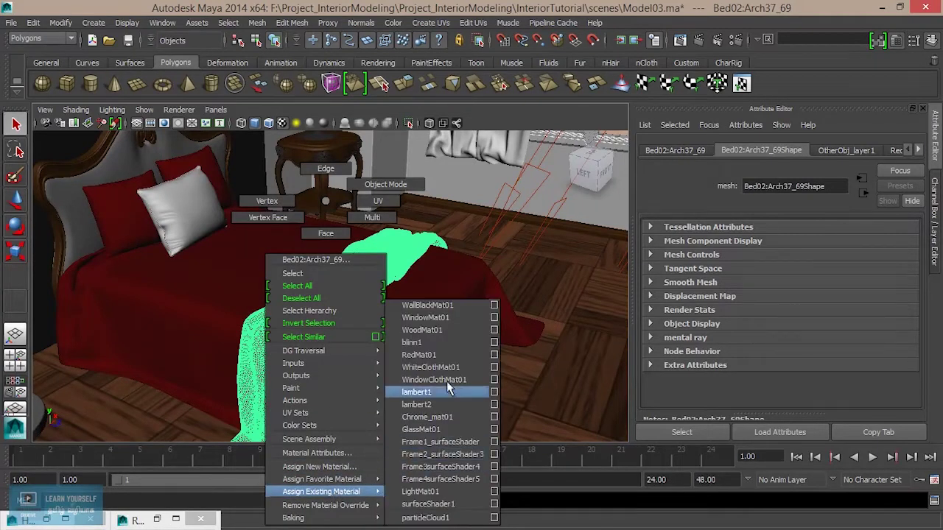
right_click_drag(335, 497, 431, 366)
Tumble around the bedroom and select the tall floor vase.
scroll(398, 319, "down", 5)
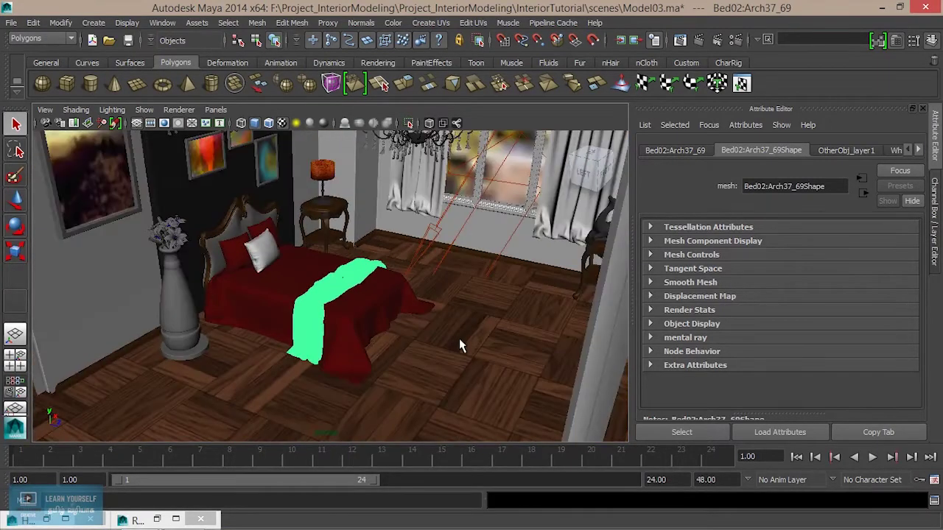
left_click(459, 339)
left_click_drag(380, 346, 405, 337, "alt")
middle_click_drag(406, 337, 346, 318, "alt")
left_click_drag(346, 318, 371, 307, "alt")
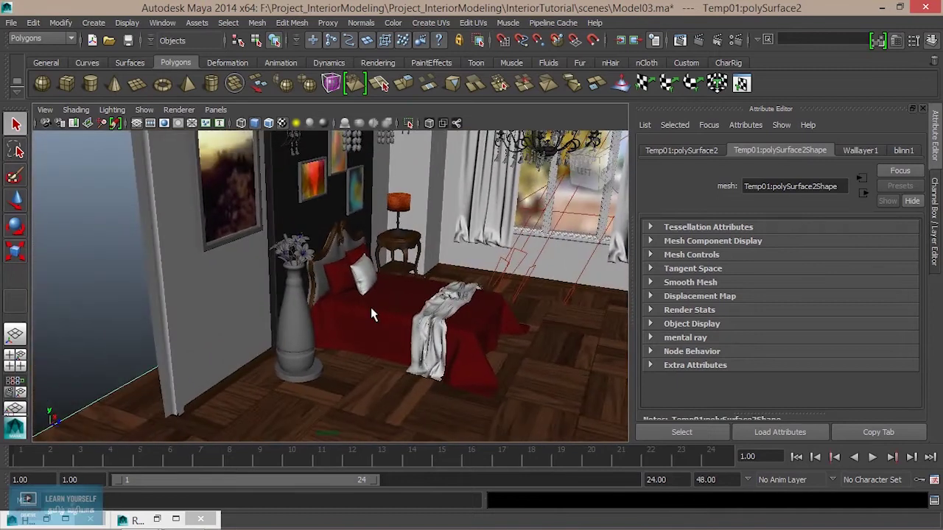
scroll(371, 307, "up", 3)
scroll(400, 359, "up", 2)
left_click(252, 330)
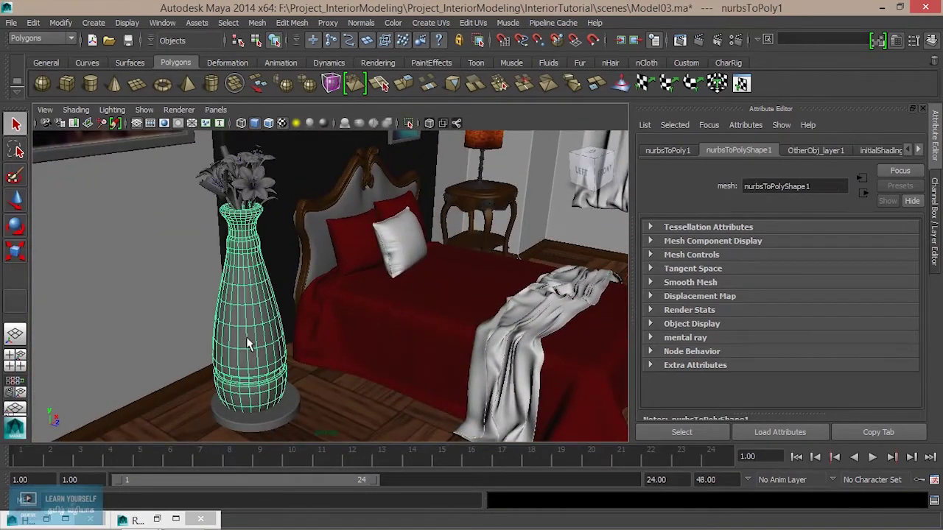
Assign the existing blinn1 material to the tall floor vase.
scroll(249, 360, "up", 3)
mouse_move(250, 360)
middle_mouse_down("alt")
mouse_move(303, 300)
mouse_move(301, 253)
middle_mouse_up("alt")
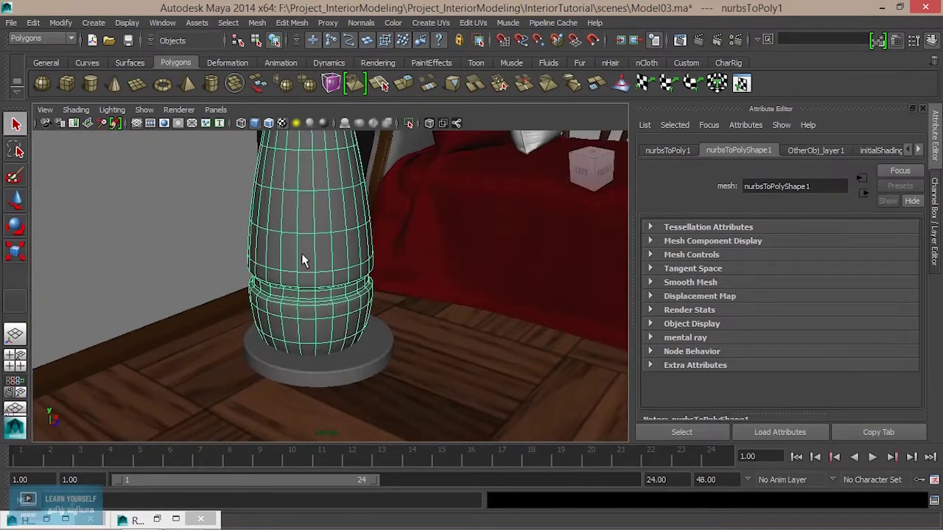
right_click_drag(315, 200, 318, 486)
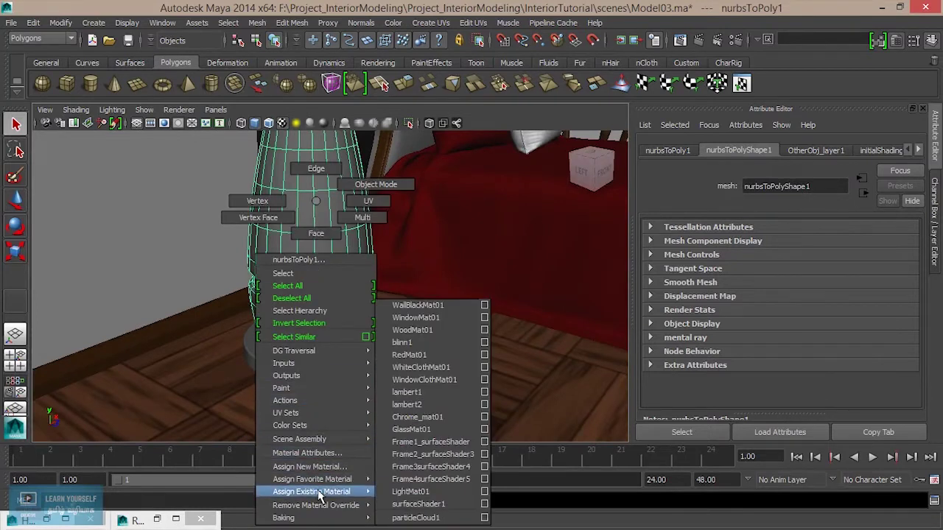
mouse_move(311, 491)
left_click(402, 343)
Orbit closer to the vase, reopen its material options, and browse the rendering editors.
left_click_drag(406, 341, 298, 340, "alt")
scroll(299, 340, "up", 2)
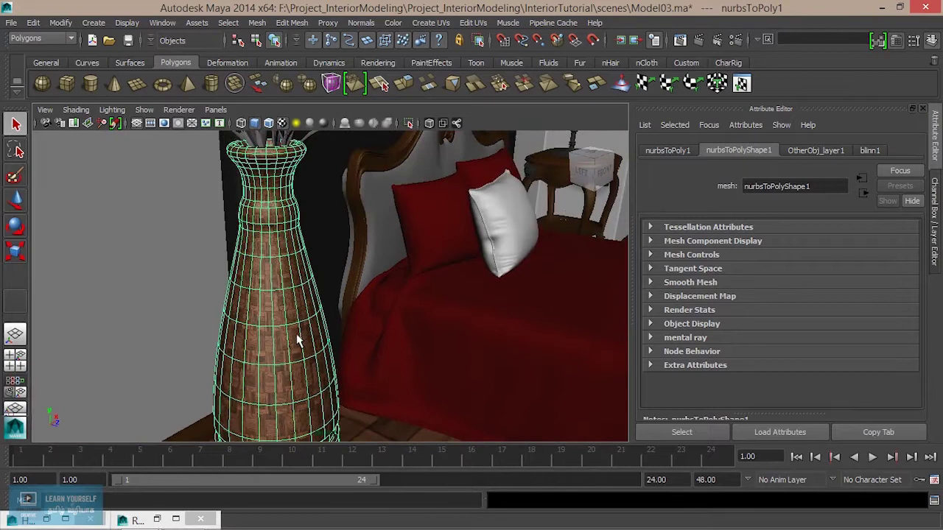
right_click_drag(295, 200, 309, 502)
mouse_move(291, 492)
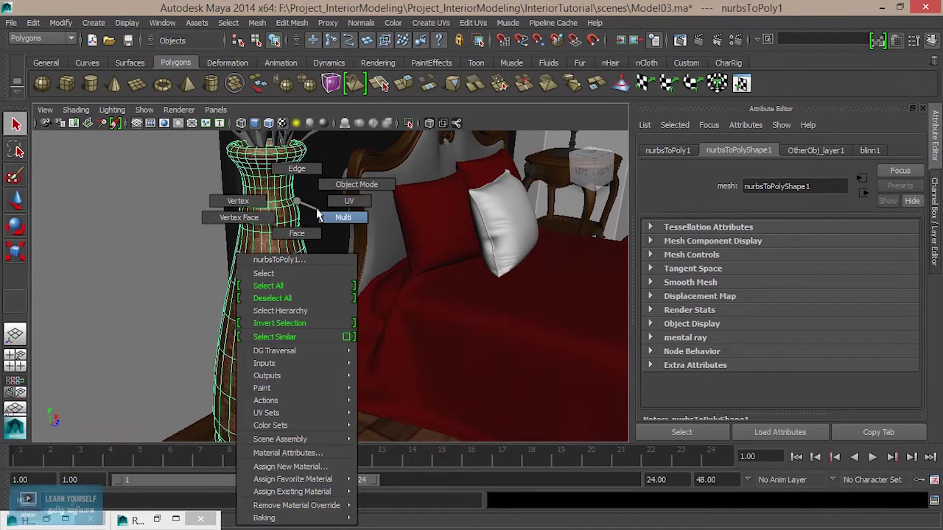
right_click_drag(410, 221, 297, 169)
left_click(168, 22)
mouse_move(192, 56)
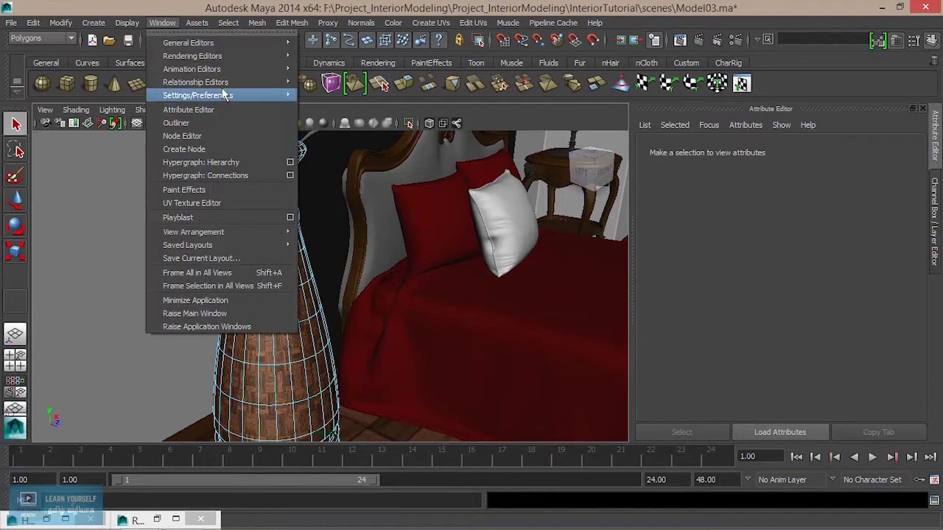
In the Hypershade, drag WallBlackMat01 onto the vase to make it black.
left_click(333, 91)
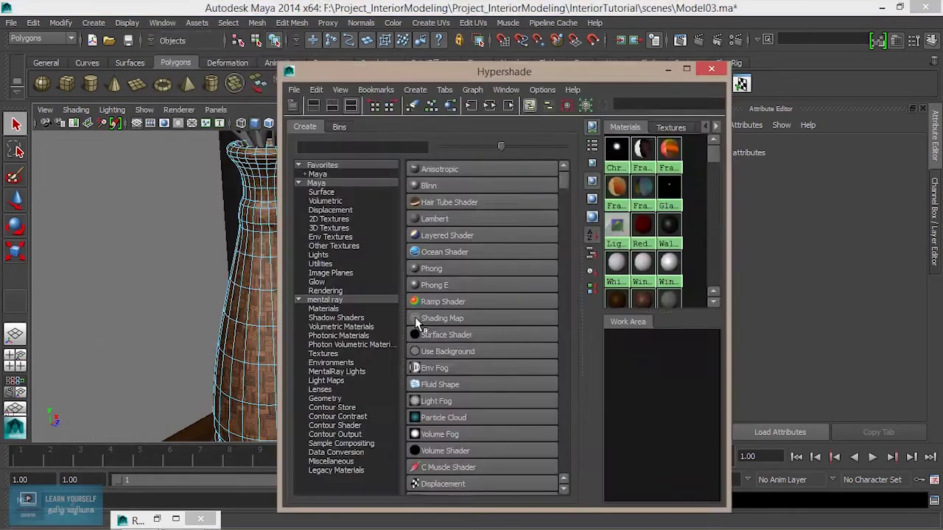
left_click(668, 225)
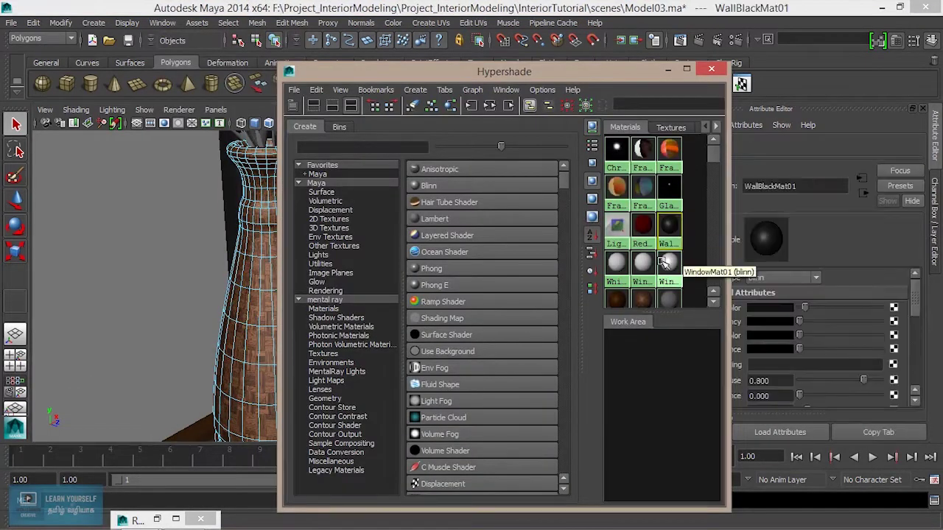
left_click(295, 107)
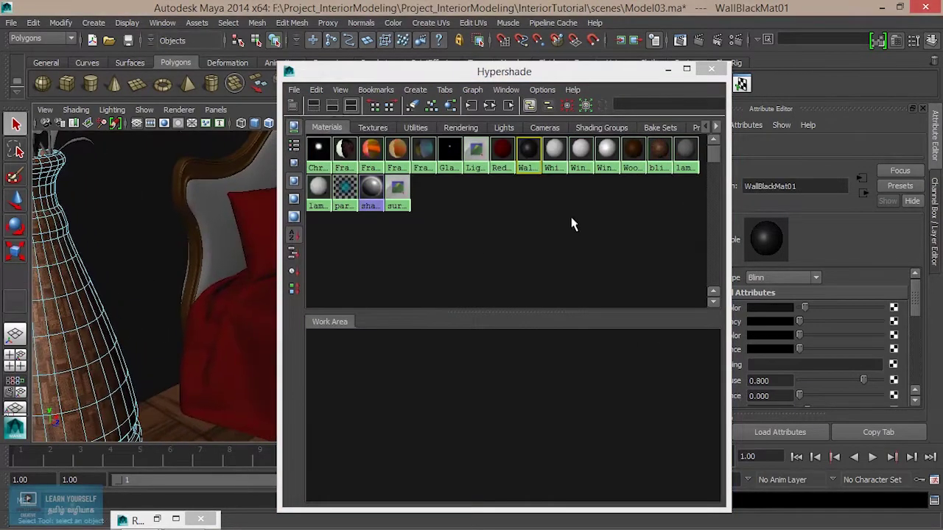
middle_click_drag(536, 170, 163, 341)
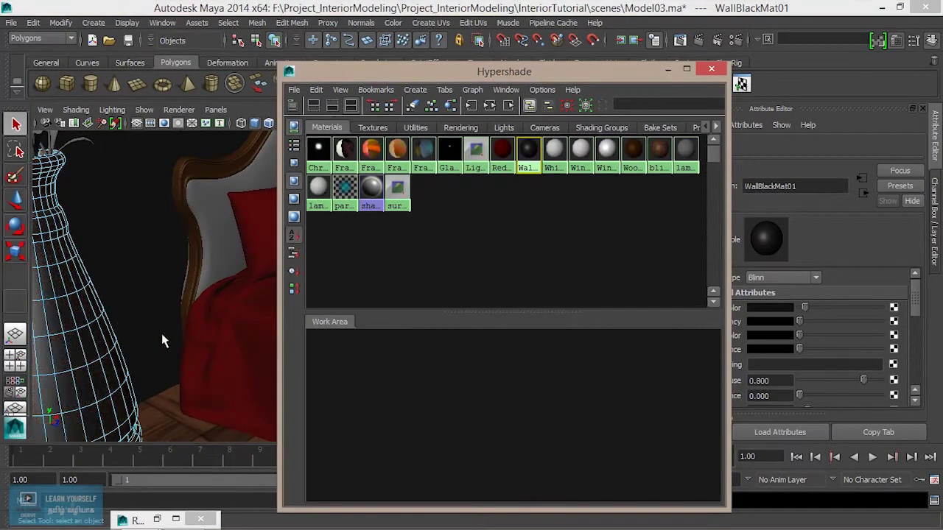
Orbit around the vase and flowers until the framed picture shows, then minimize the Hypershade.
right_click_drag(131, 376, 185, 353, "alt")
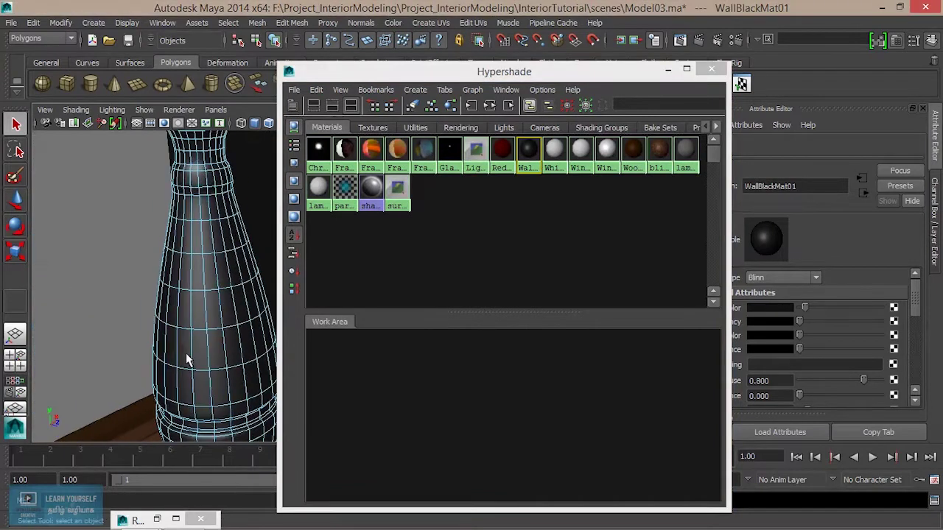
left_click_drag(185, 353, 170, 318, "alt")
right_click_drag(170, 317, 210, 301, "alt")
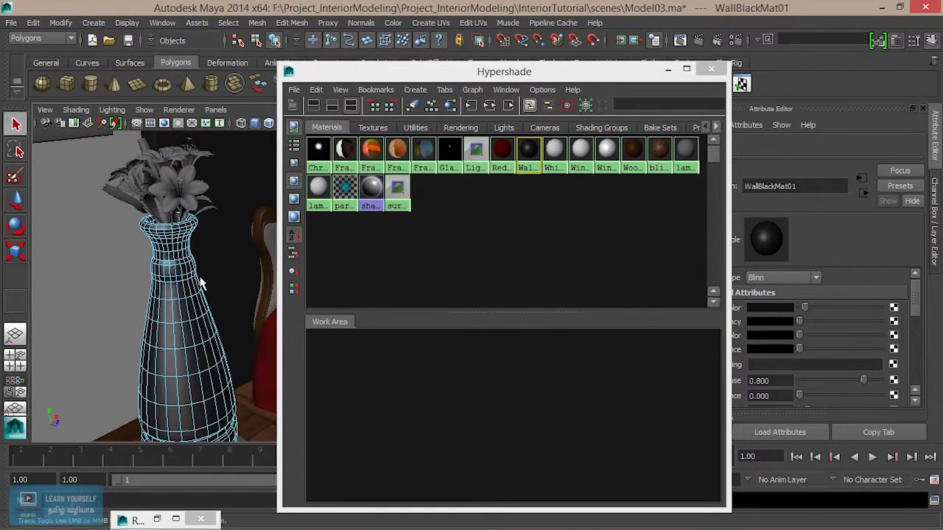
left_click_drag(199, 294, 221, 294, "alt")
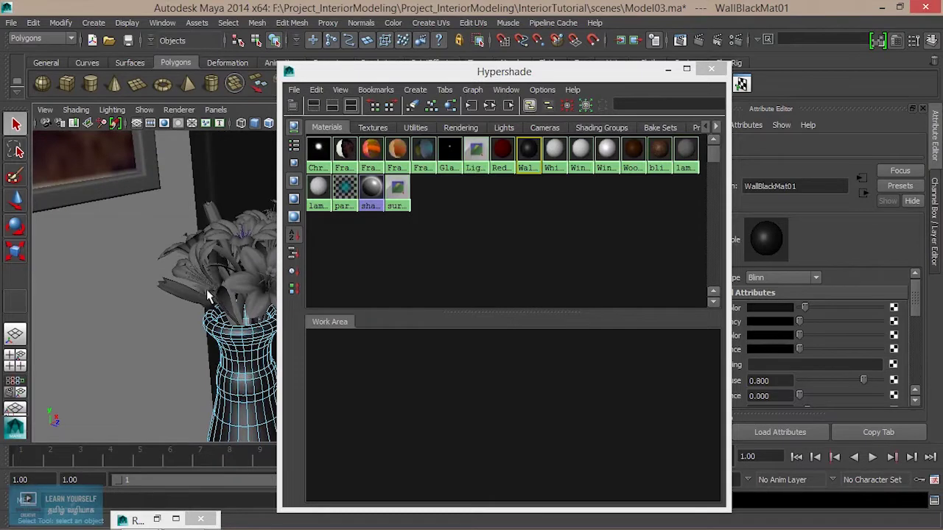
left_click(668, 70)
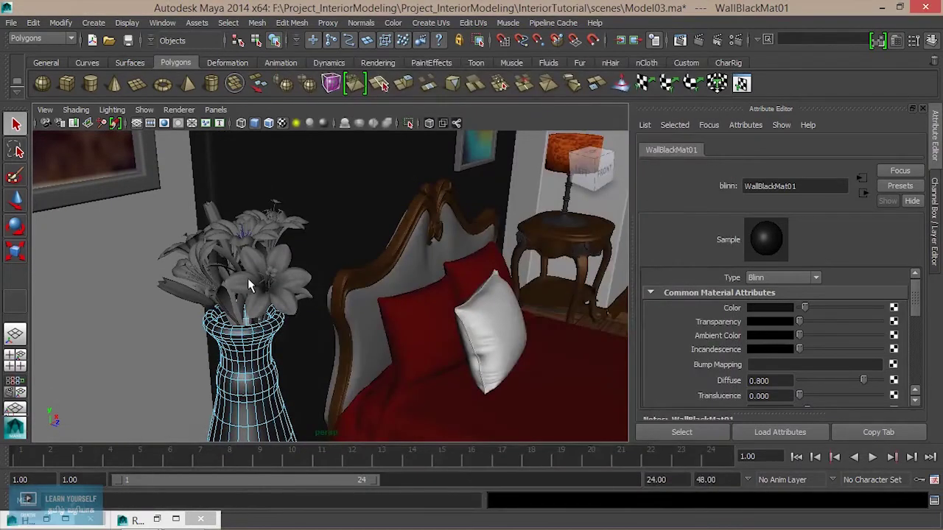
left_click(263, 310)
left_click(263, 293)
scroll(248, 298, "up", 3)
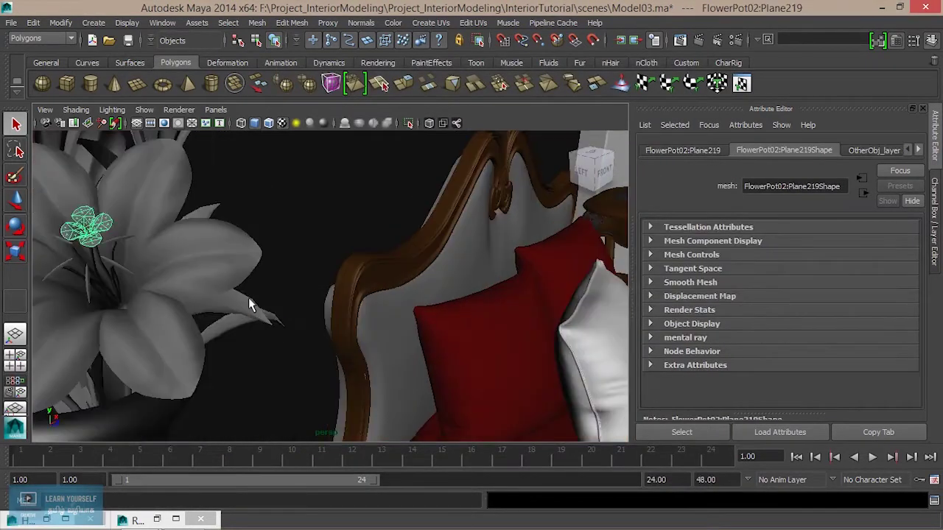
key("f")
scroll(314, 343, "down", 1)
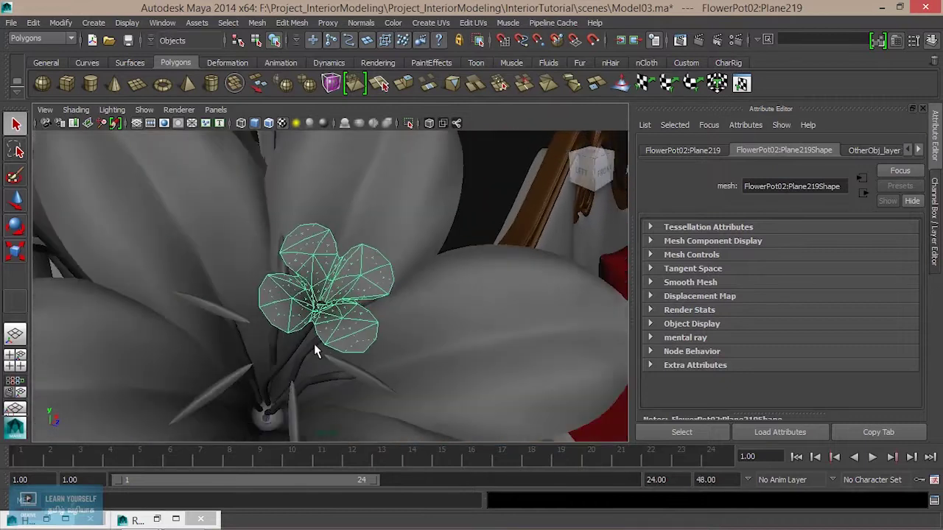
scroll(315, 344, "down", 1)
scroll(315, 344, "down", 4)
mouse_move(315, 344)
left_mouse_down("alt")
mouse_move(320, 358)
mouse_move(263, 337)
left_mouse_up("alt")
mouse_move(263, 337)
middle_mouse_down("alt")
mouse_move(368, 331)
mouse_move(379, 304)
middle_mouse_up("alt")
left_click(343, 303)
left_click_drag(343, 304, 432, 332, "alt")
mouse_move(431, 332)
middle_mouse_down("alt")
mouse_move(444, 352)
mouse_move(434, 344)
middle_mouse_up("alt")
scroll(435, 345, "down", 2)
left_click_drag(434, 345, 416, 328, "alt")
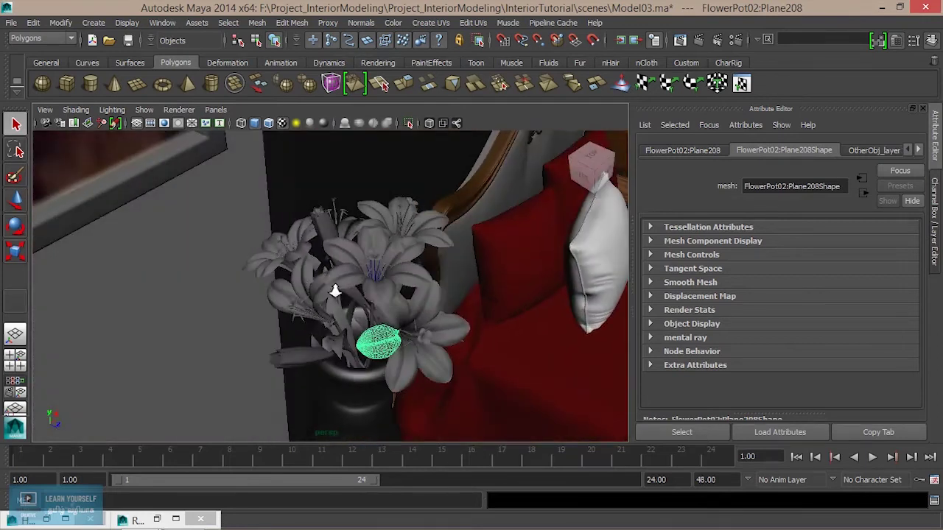
scroll(417, 322, "up", 3)
scroll(416, 322, "down", 3)
mouse_move(402, 359)
left_mouse_down("alt")
mouse_move(427, 312)
mouse_move(408, 327)
mouse_move(447, 334)
mouse_move(417, 338)
left_mouse_up("alt")
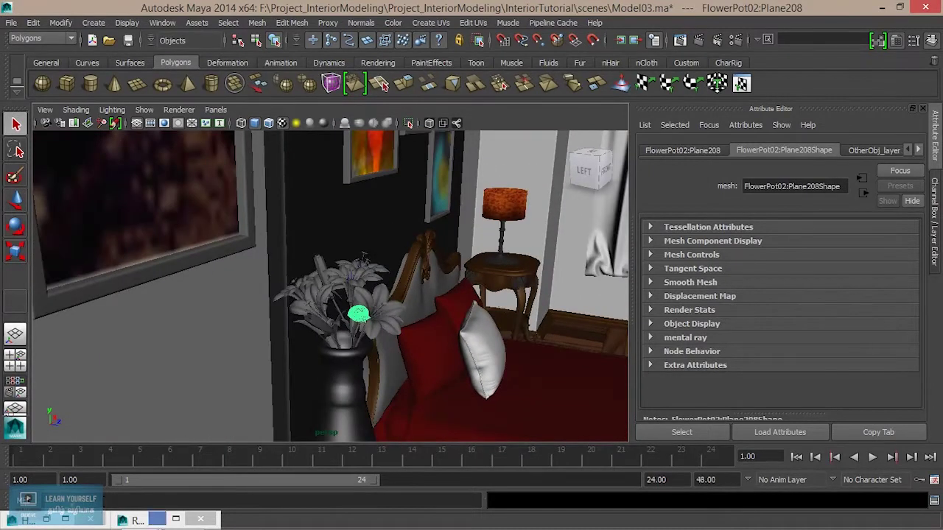
double_click(44, 522)
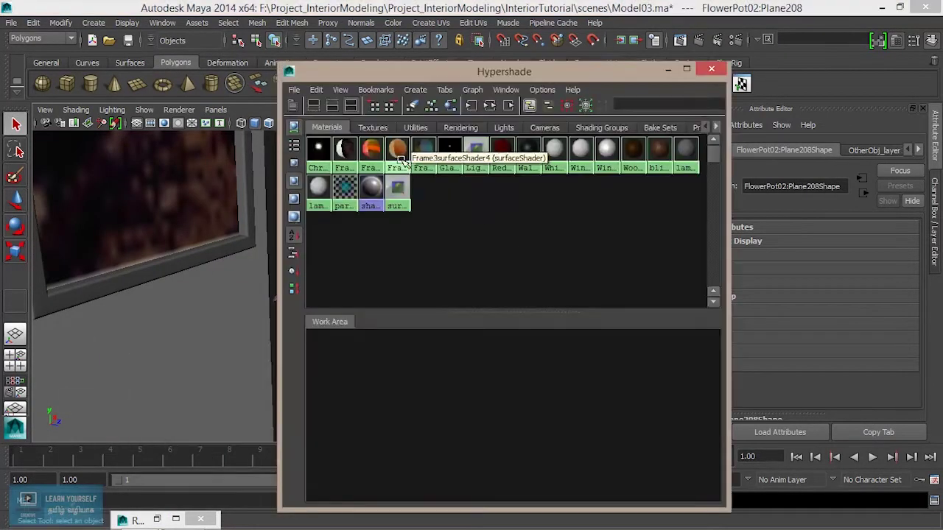
Inspect the Frame3surfaceShader4 and Frame2_surfaceShader3 swatches and slide the Hypershade right.
left_click(398, 151)
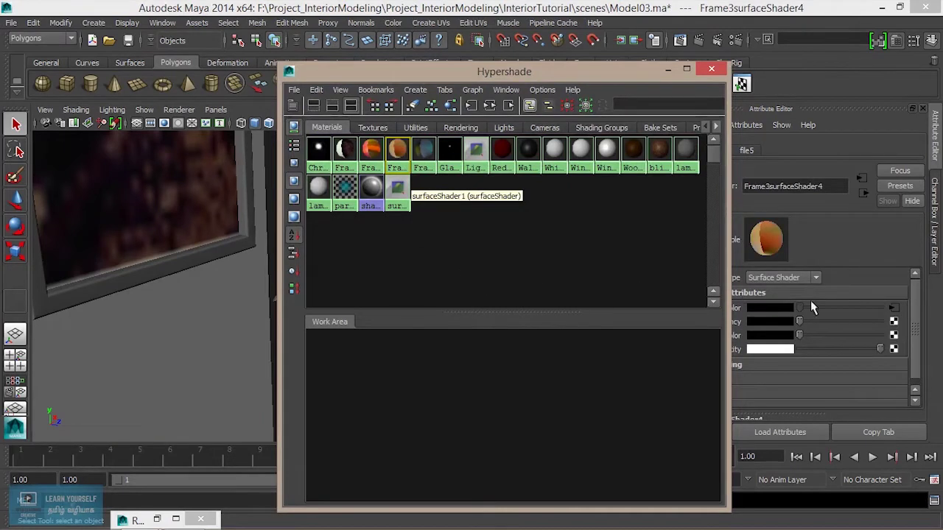
left_click(371, 151)
left_click_drag(485, 73, 626, 75)
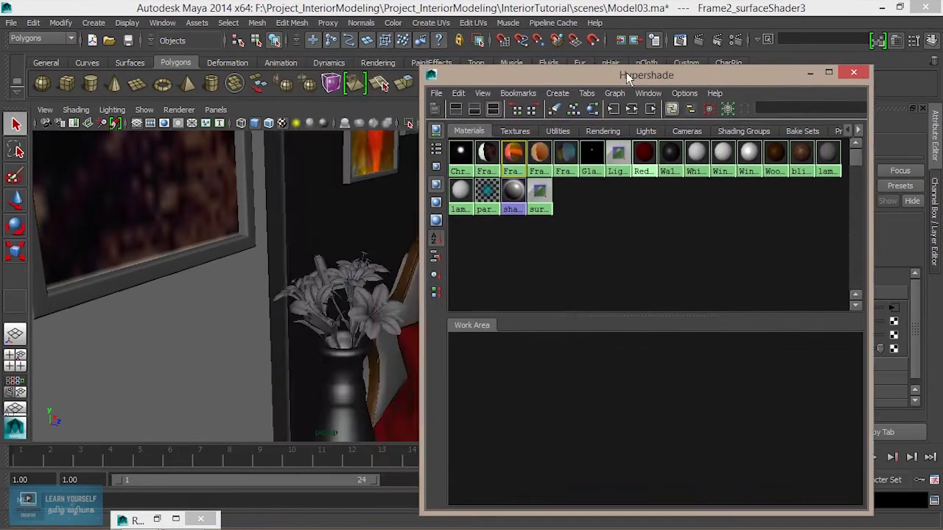
Orbit in close to the lily bouquet in the vase.
mouse_move(318, 373)
left_mouse_down("alt")
mouse_move(196, 336)
mouse_move(295, 320)
mouse_move(311, 300)
mouse_move(361, 326)
mouse_move(267, 296)
mouse_move(293, 309)
left_mouse_up("alt")
middle_click_drag(292, 309, 274, 295, "alt")
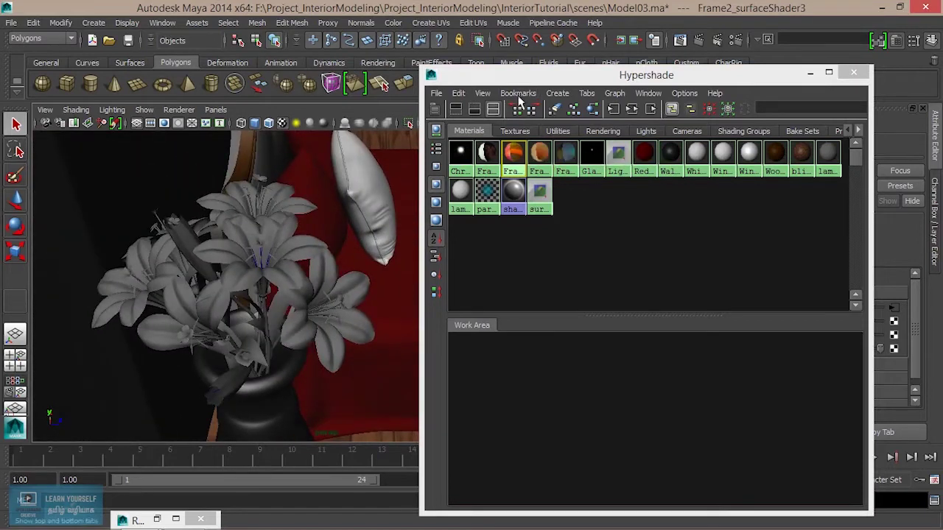
left_click(557, 93)
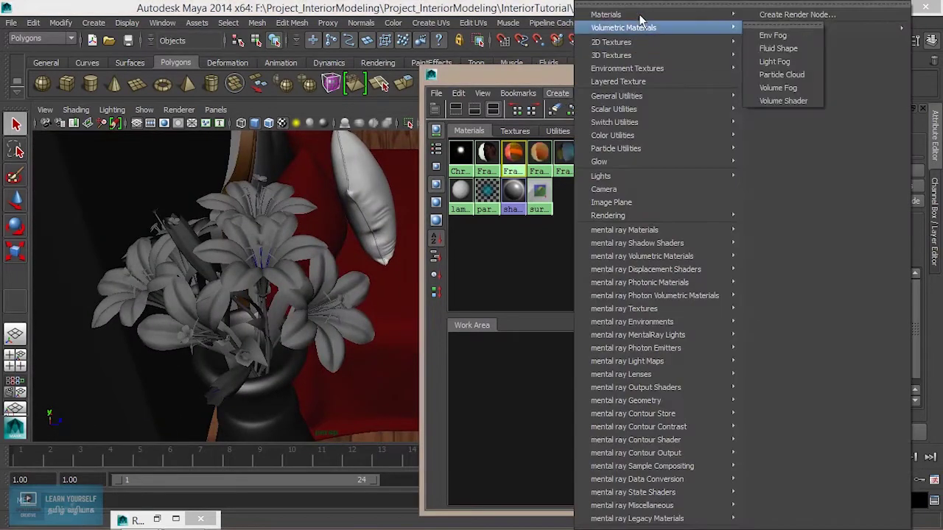
Create a new Lambert material and, in wireframe view, select all pieces of the lily bouquet.
mouse_move(605, 15)
left_click(796, 62)
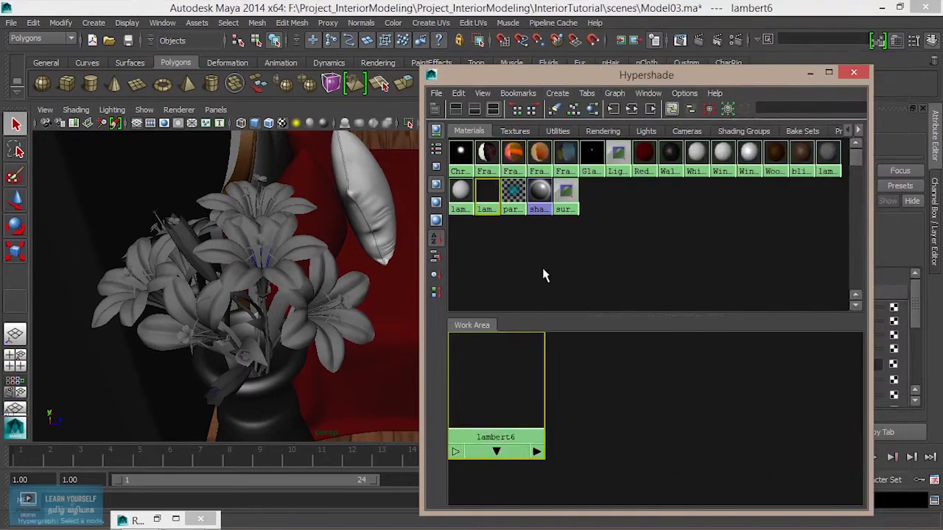
left_click(341, 330)
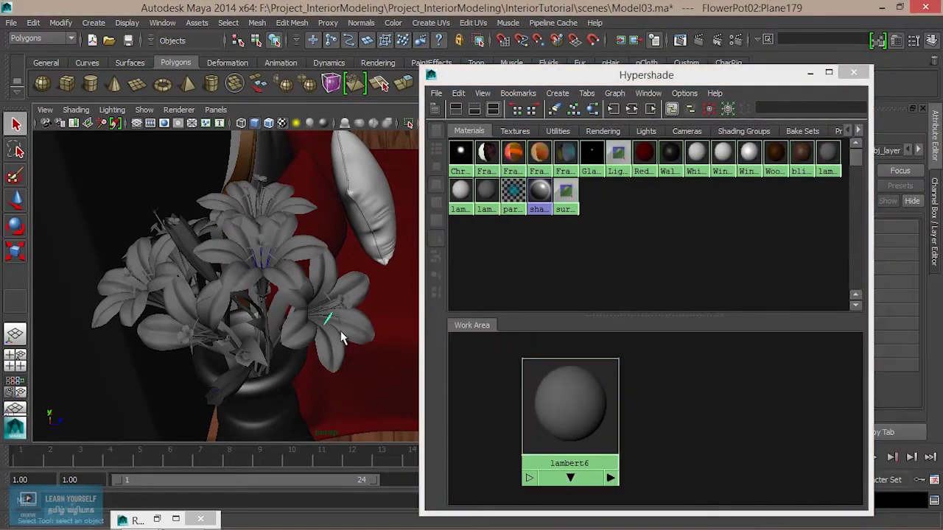
left_click(348, 351)
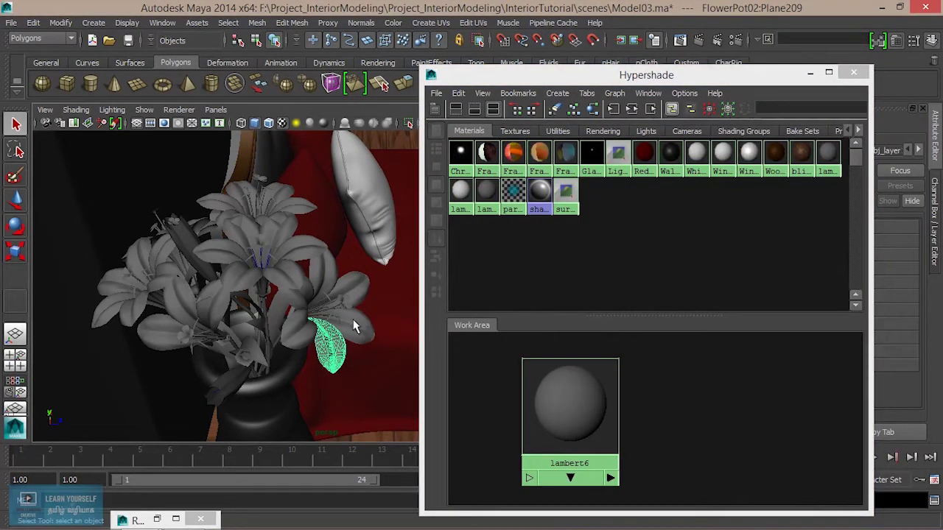
left_click_drag(308, 304, 188, 263, "alt")
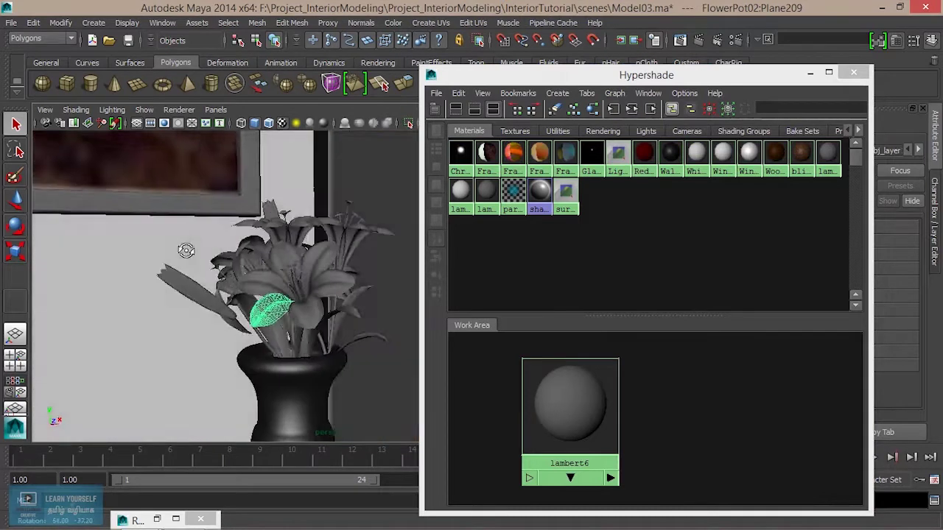
middle_click_drag(188, 263, 185, 249, "alt")
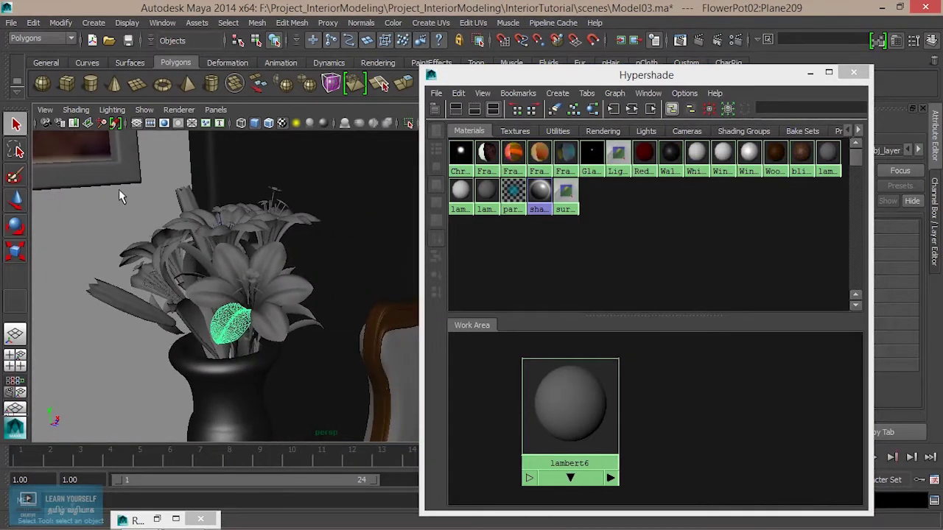
key("4")
left_click_drag(85, 207, 329, 320)
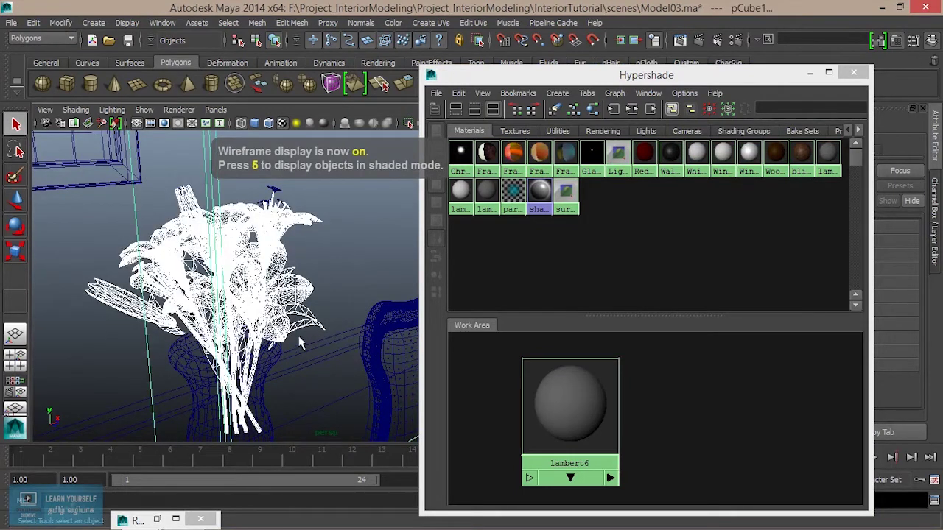
left_click(240, 211)
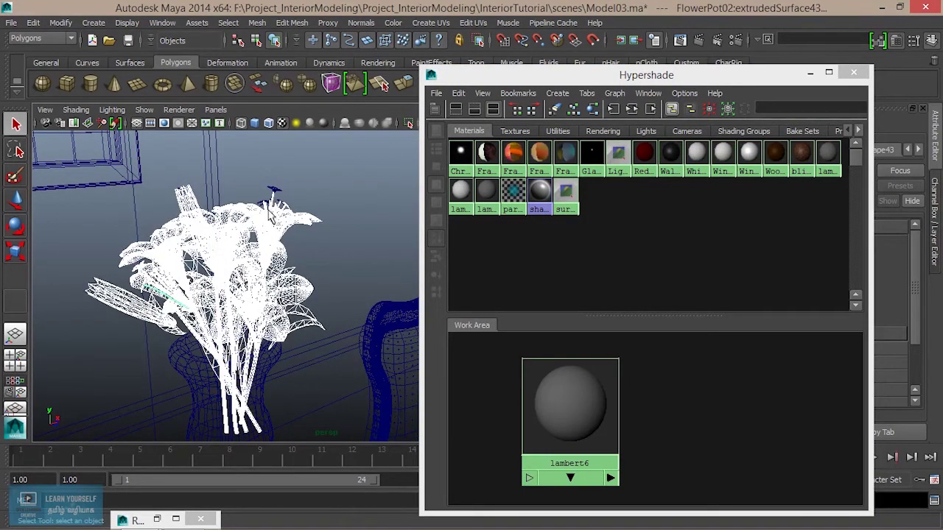
mouse_move(261, 250)
left_mouse_down("alt")
mouse_move(257, 234)
mouse_move(349, 253)
mouse_move(265, 220)
left_mouse_up("alt")
left_click(260, 213)
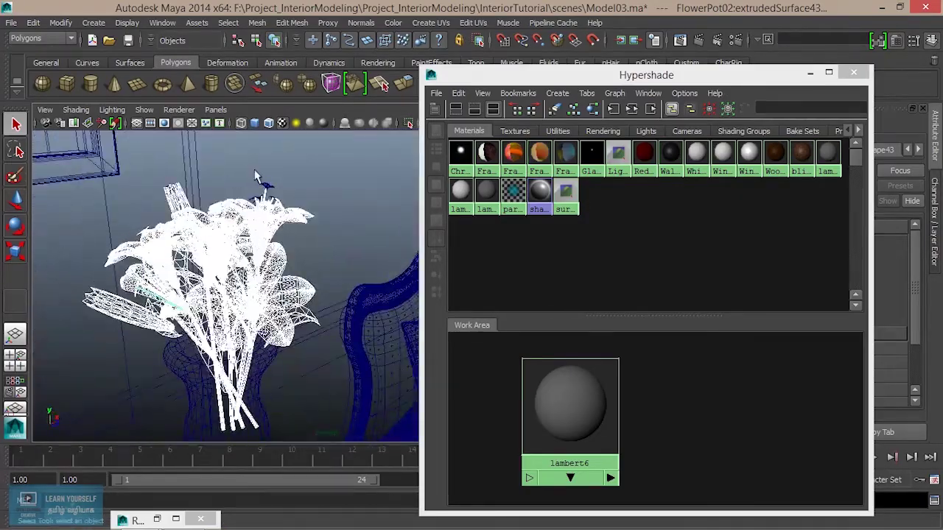
left_click(170, 189)
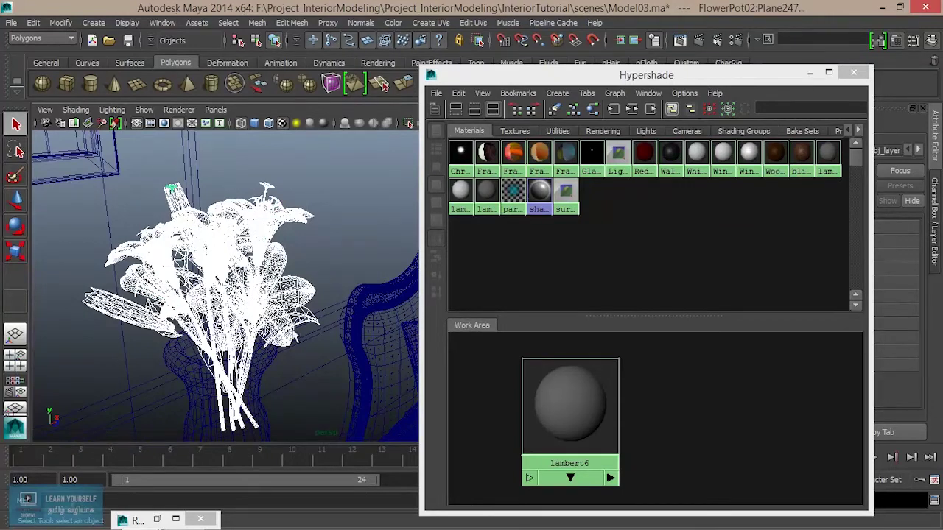
Assign lambert6 to the selected bouquet pieces and maximize the Hypershade.
right_click_drag(573, 425, 572, 318)
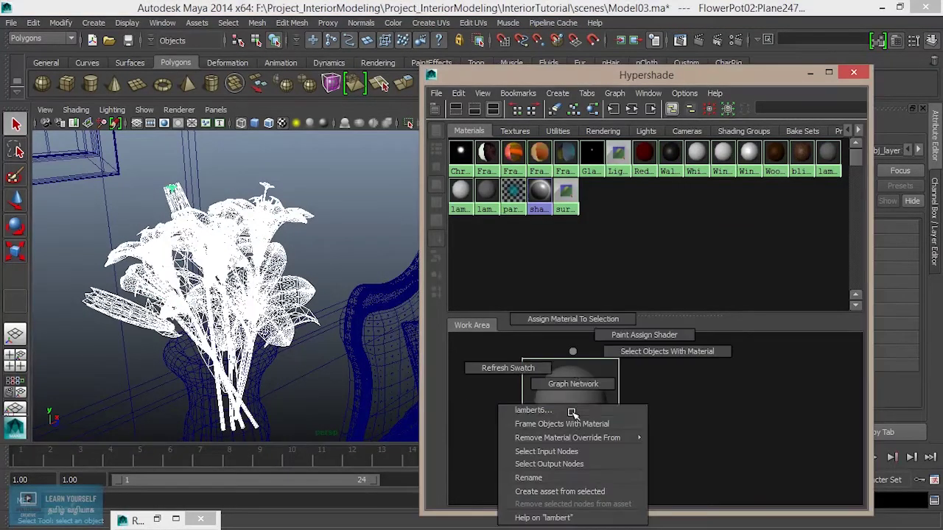
left_click_drag(294, 349, 254, 344, "alt")
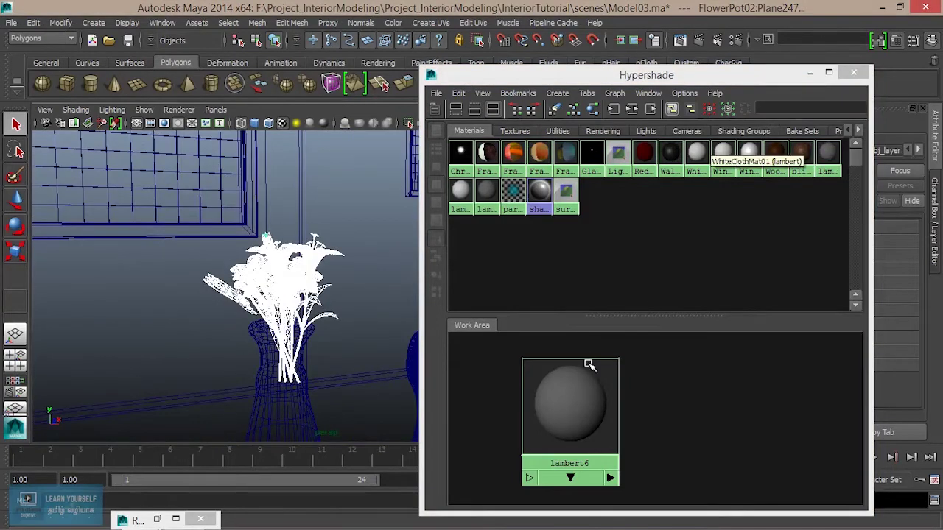
left_click(565, 394)
double_click(698, 75)
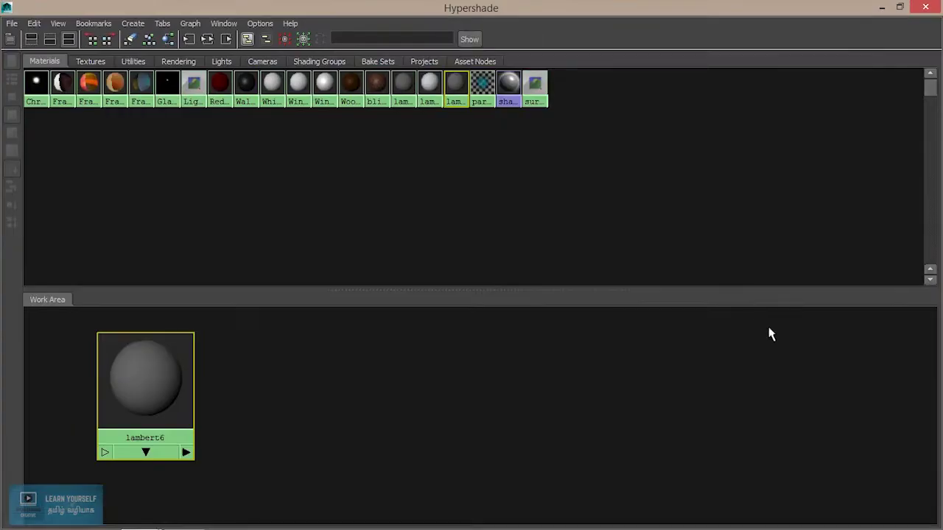
Float the Hypershade and set lambert6's colour to bright red in the colour picker.
double_click(751, 21)
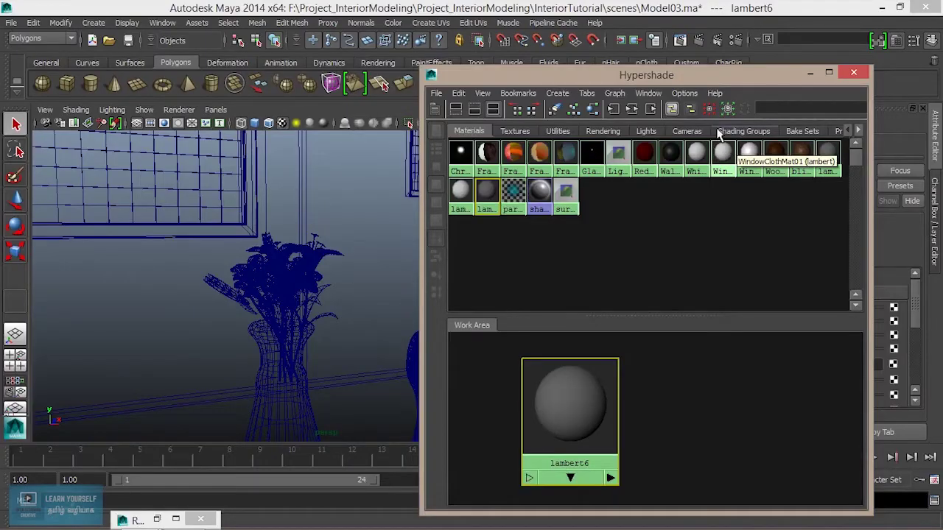
left_click_drag(709, 72, 560, 31)
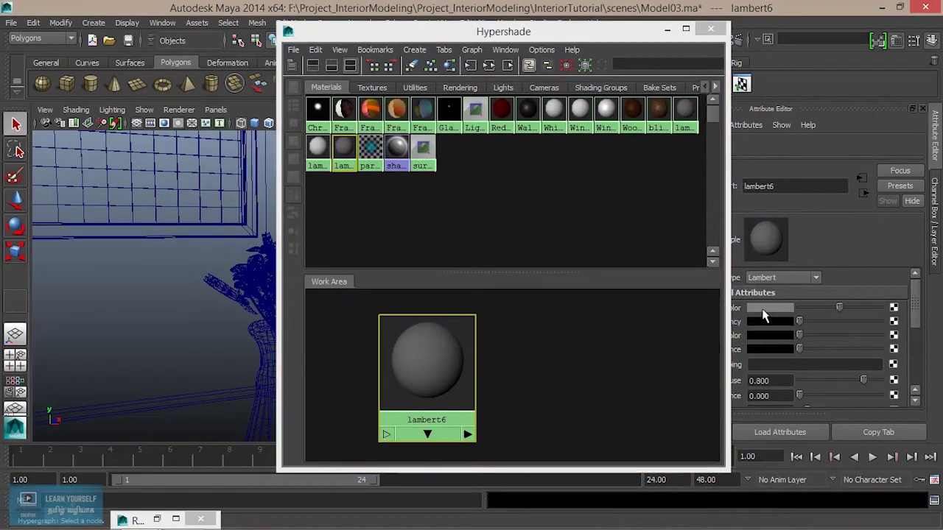
left_click(766, 307)
left_click(705, 285)
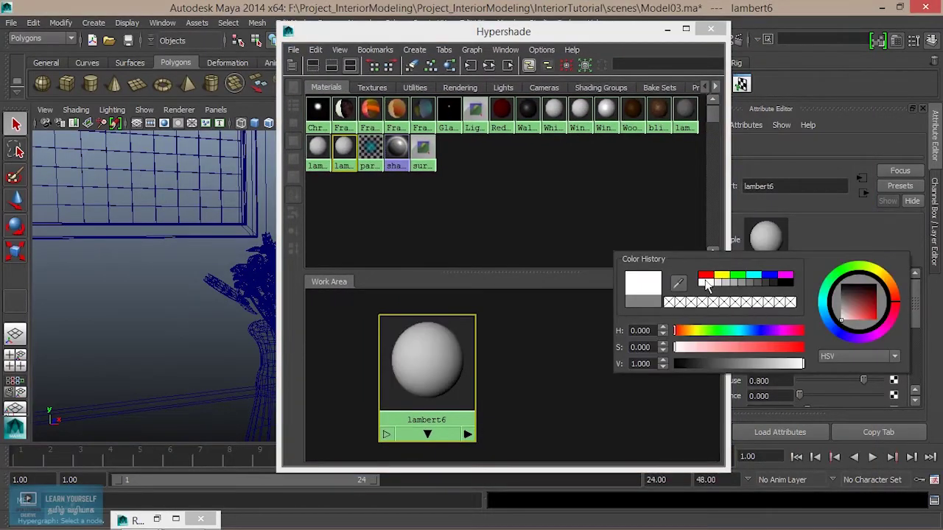
left_click(705, 277)
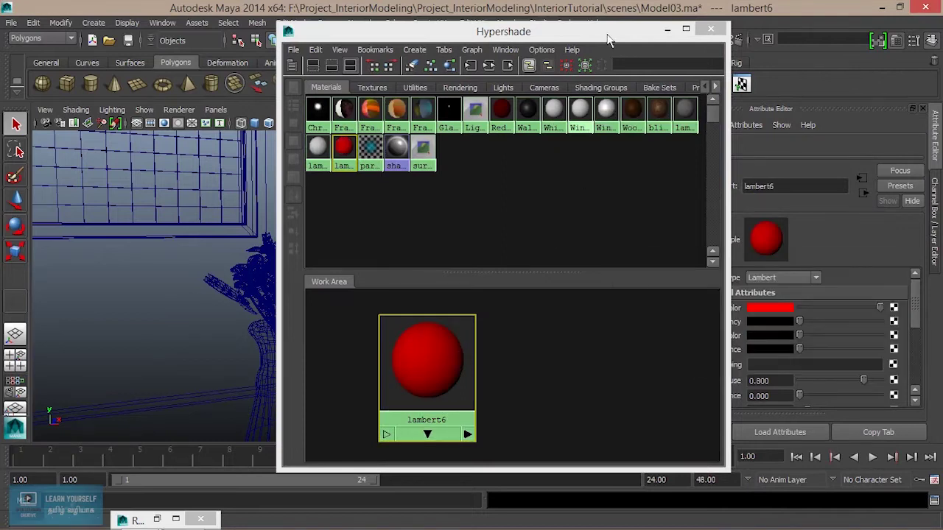
Switch the viewport to shaded display and orbit in close to the vase of red flowers.
left_click_drag(517, 31, 692, 55)
mouse_move(346, 282)
left_mouse_down("alt")
mouse_move(281, 307)
mouse_move(381, 299)
mouse_move(370, 324)
mouse_move(253, 278)
left_mouse_up("alt")
key("5")
right_click_drag(252, 277, 381, 349, "alt")
mouse_move(381, 350)
left_mouse_down("alt")
mouse_move(284, 337)
mouse_move(284, 327)
mouse_move(249, 312)
mouse_move(181, 294)
mouse_move(179, 265)
mouse_move(228, 311)
left_mouse_up("alt")
scroll(208, 284, "down", 5)
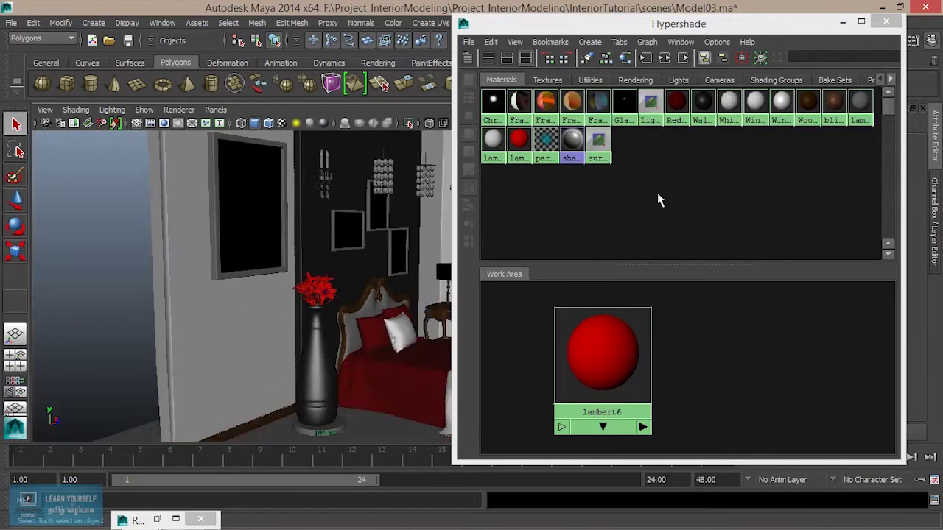
Put the Hypershade away and check the previous bedroom render in Render View.
left_click(842, 21)
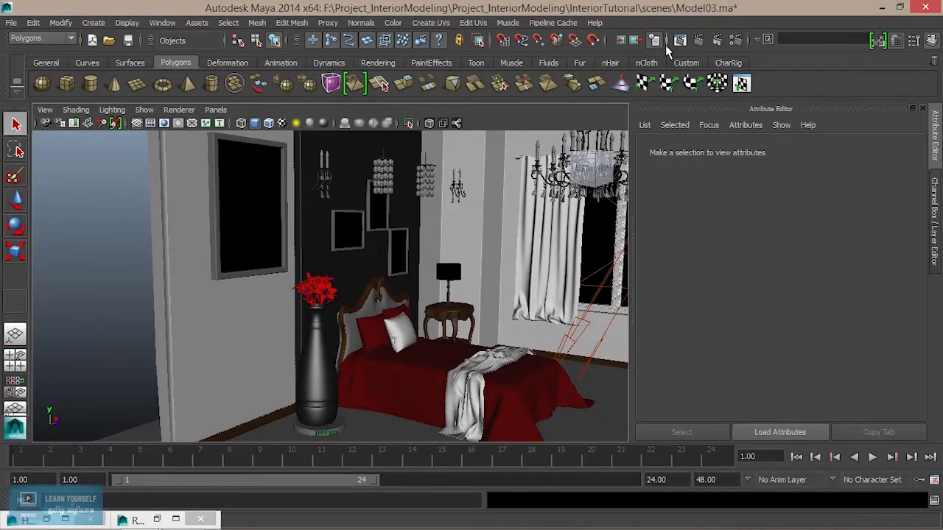
left_click(679, 40)
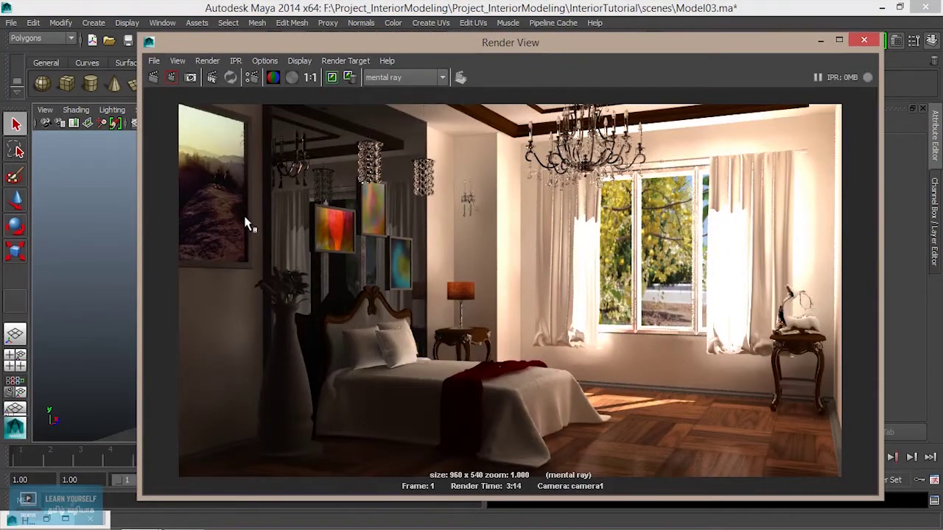
left_click(821, 41)
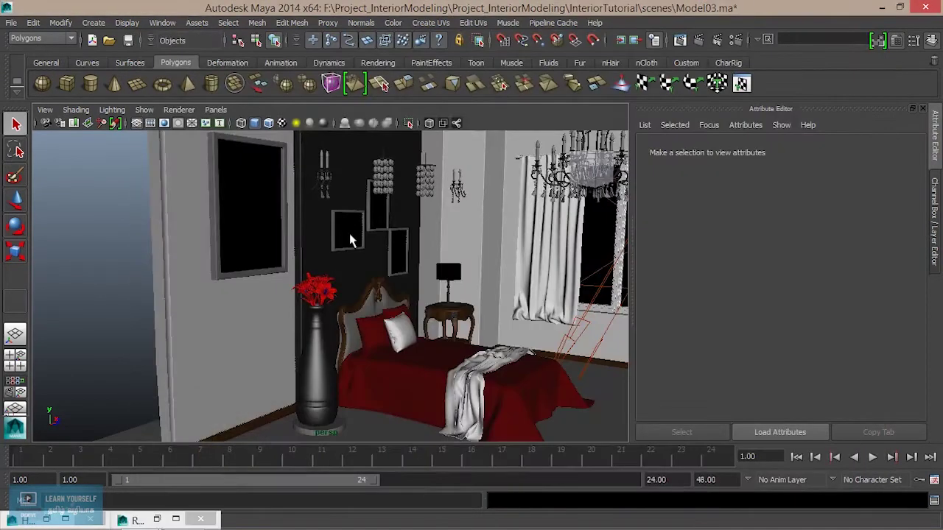
Zoom the perspective view onto the wall picture frames and select one frame.
scroll(352, 238, "up", 3)
middle_click_drag(349, 304, 366, 278, "alt")
scroll(363, 277, "up", 3)
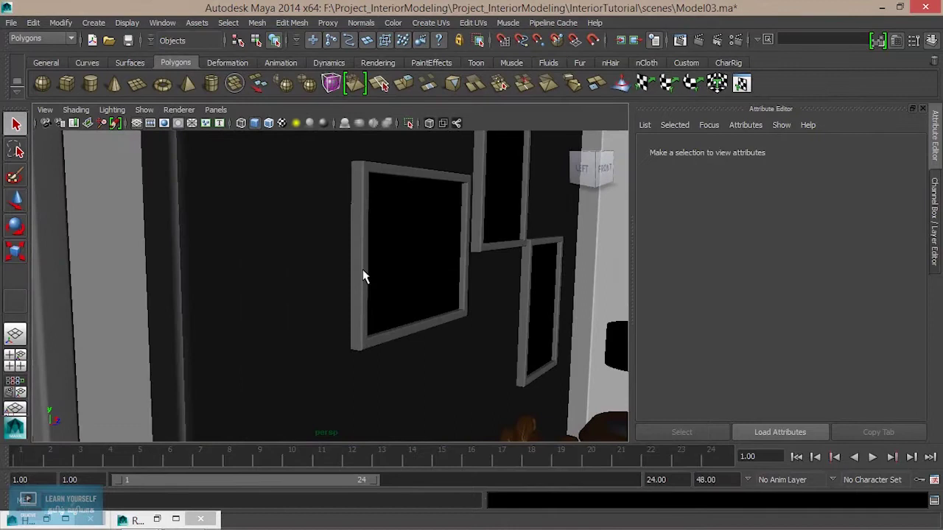
left_click(368, 260)
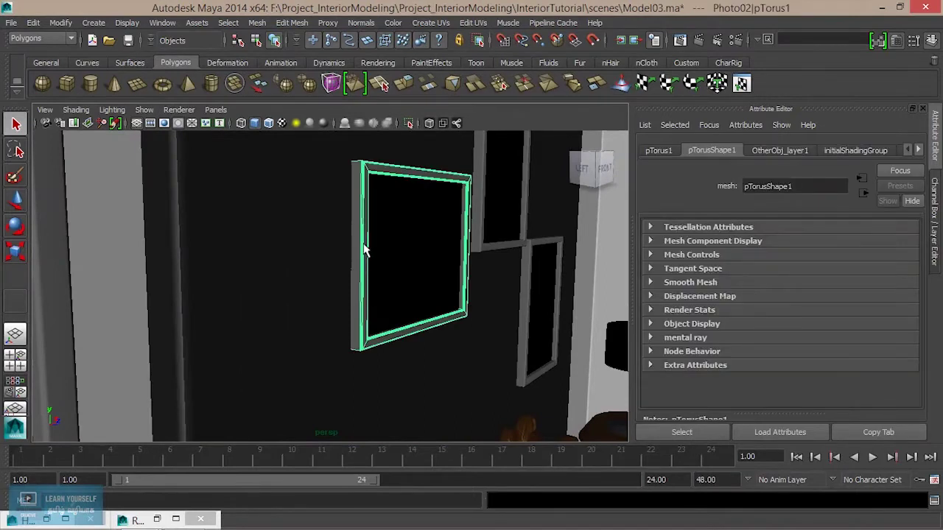
Assign a new Blinn named WhiteMat01 to the frame and push its Color fully to white.
right_click_drag(363, 250, 433, 480)
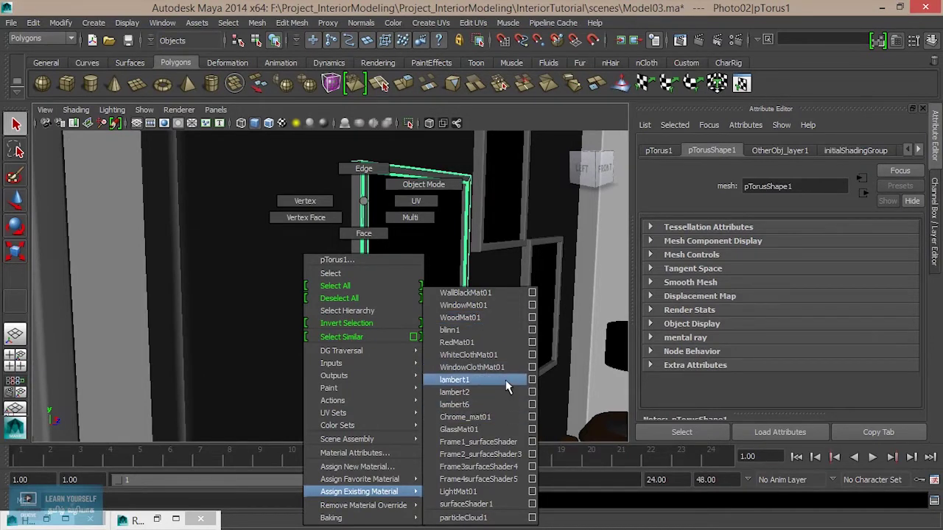
right_click_drag(474, 235, 360, 208)
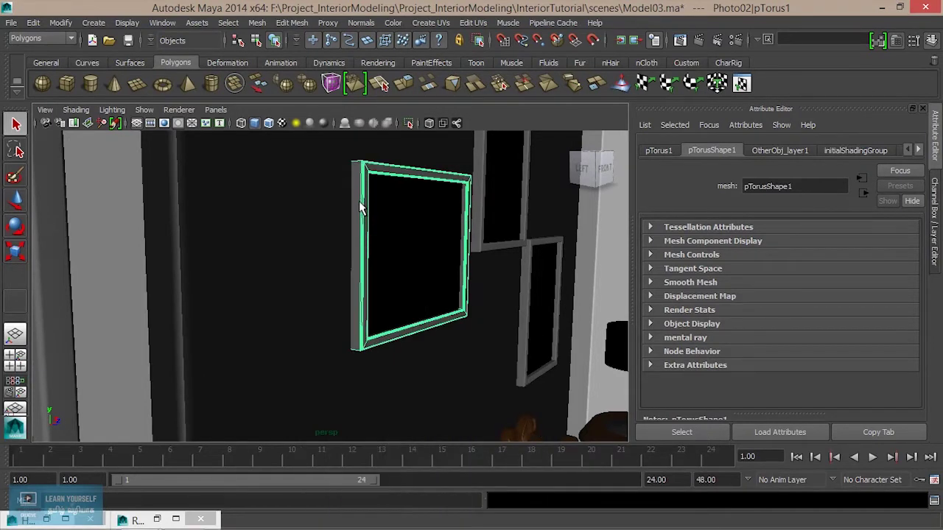
right_click_drag(360, 252, 370, 474)
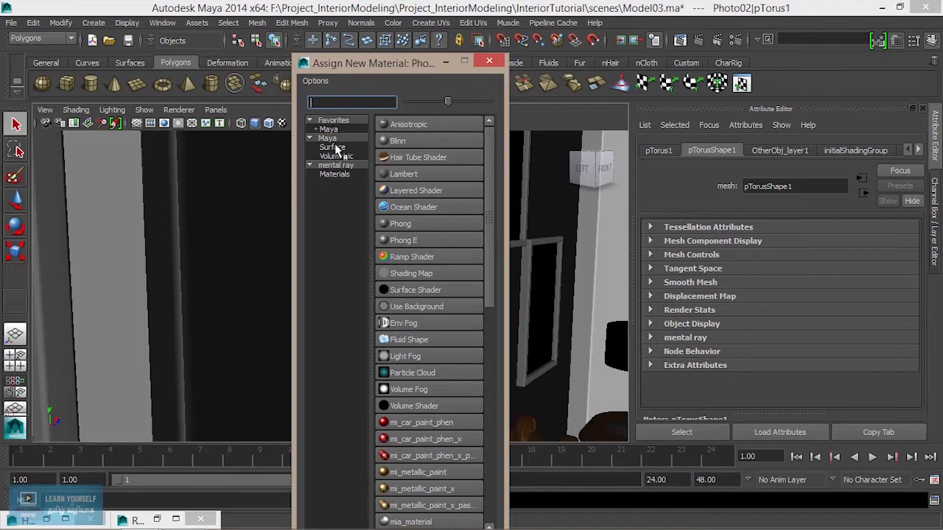
left_click(417, 142)
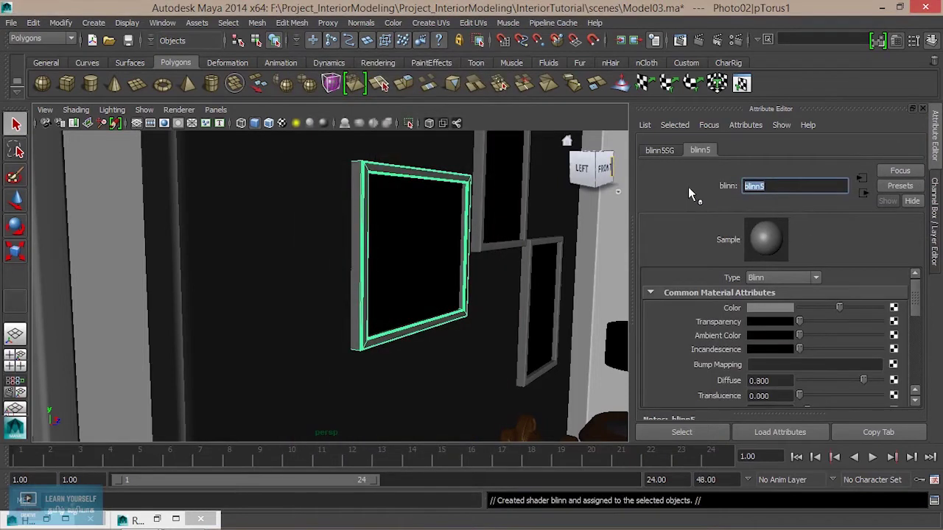
type("WhiteMat01")
key("Return")
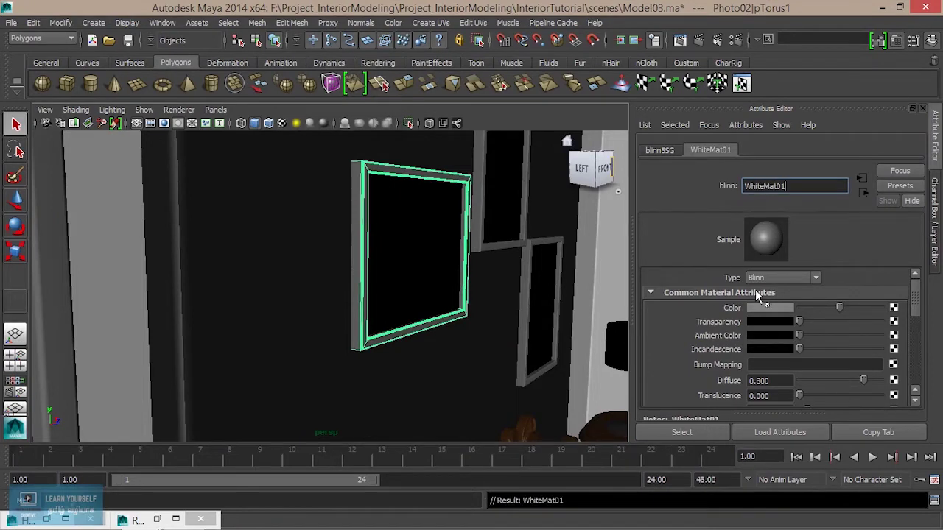
left_click_drag(838, 310, 880, 310)
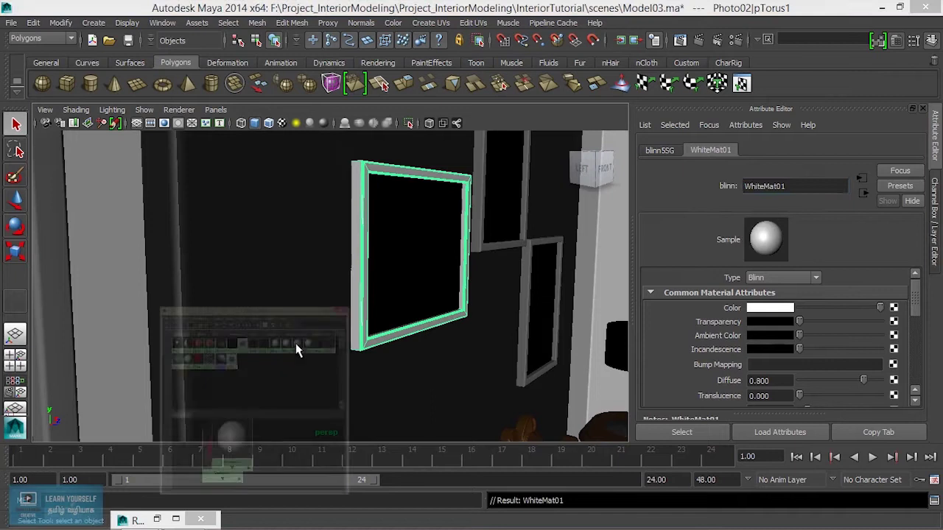
Apply WhiteMat01 to the selected small frame and to the Photo03 frame.
left_click(332, 339)
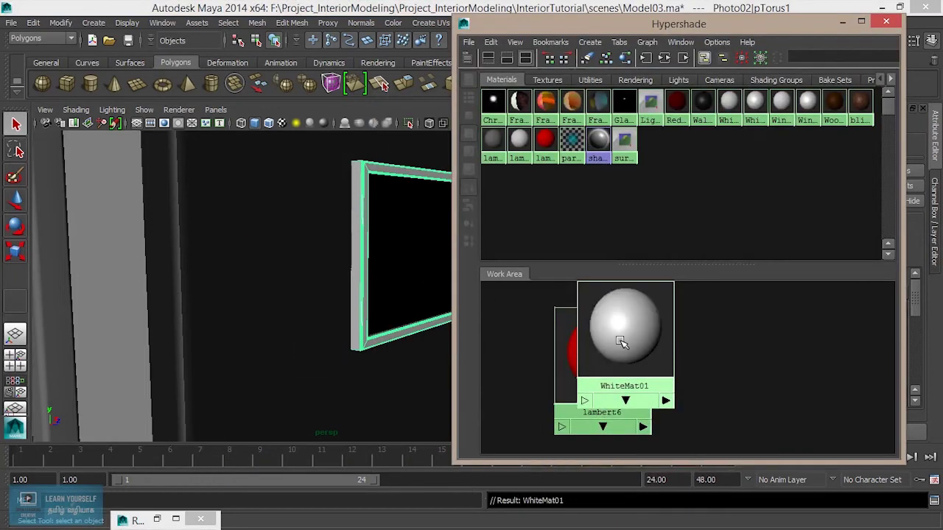
right_click_drag(623, 317, 624, 309)
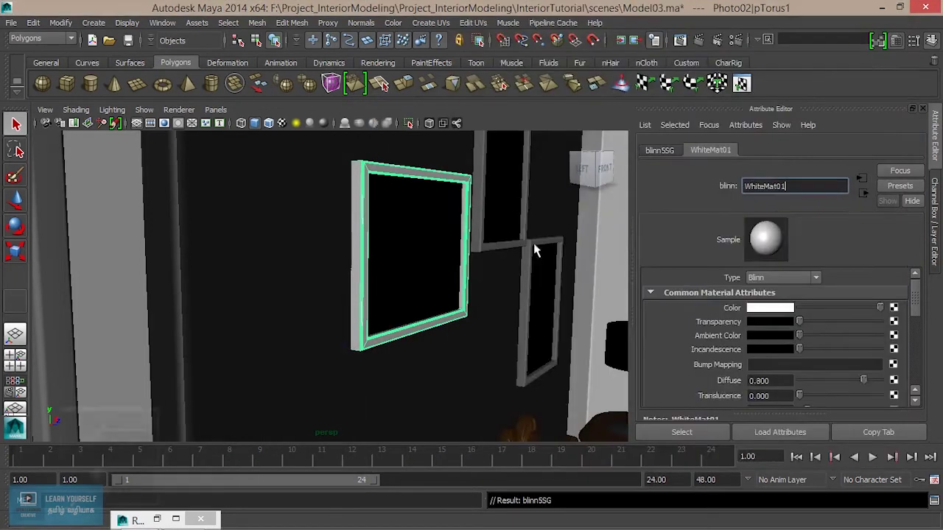
left_click(536, 248)
left_click(527, 285)
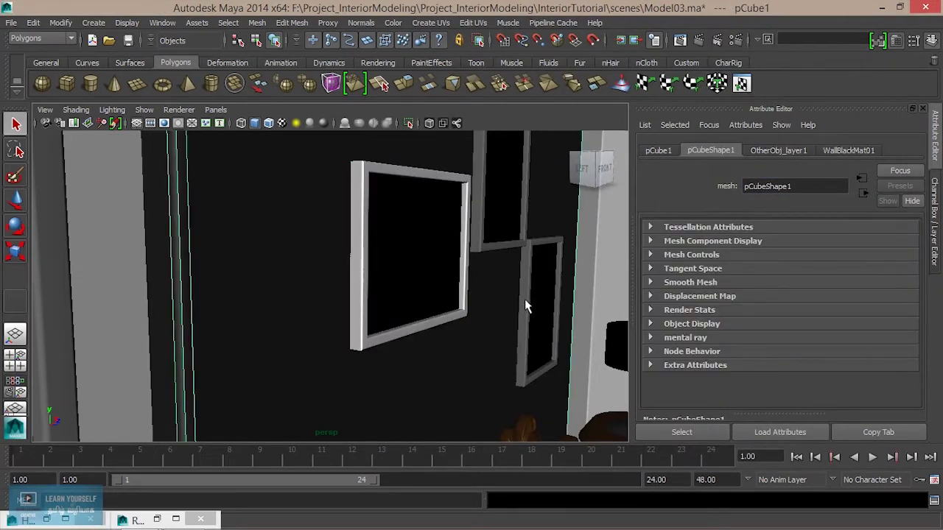
left_click_drag(525, 299, 491, 233, "alt")
left_click(479, 239)
key("f")
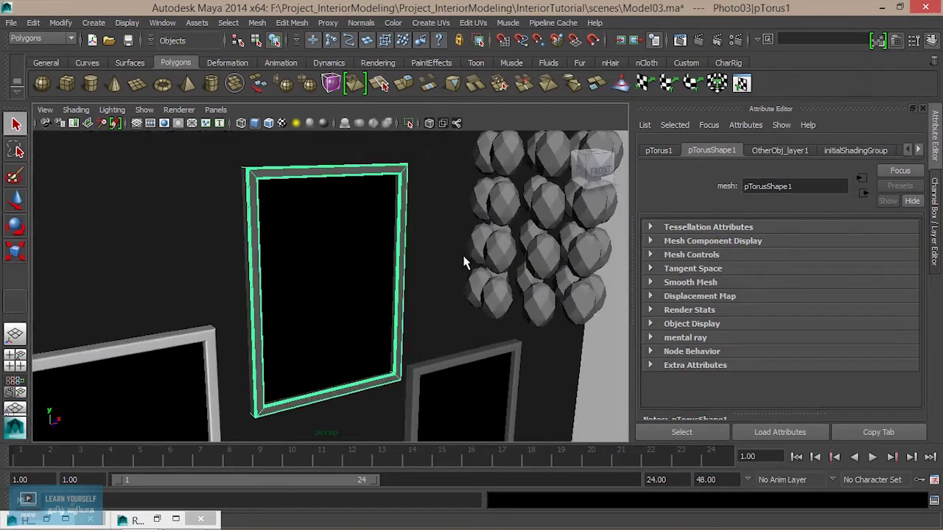
left_click_drag(413, 346, 419, 202, "alt")
right_click_drag(419, 202, 399, 315)
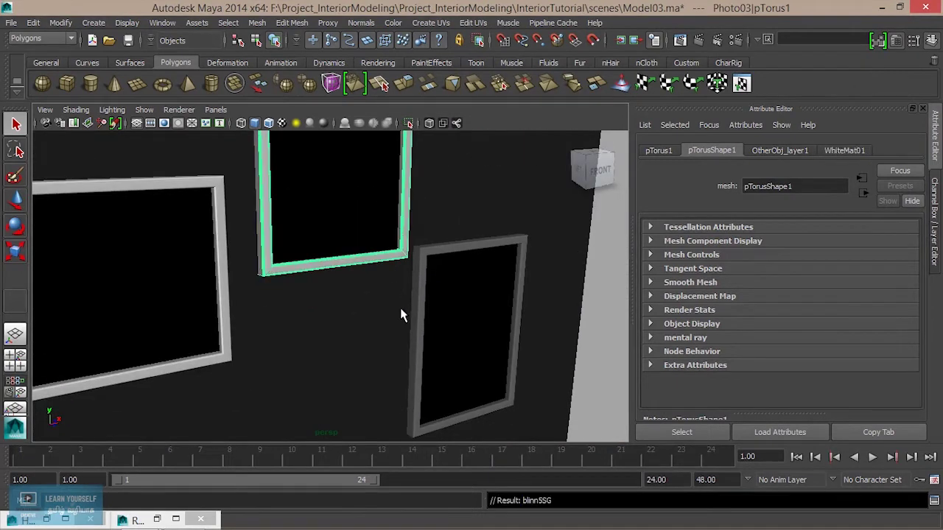
Select the Photo04 frame, then move in and select the large left picture frame.
left_click(420, 303)
scroll(428, 302, "down", 5)
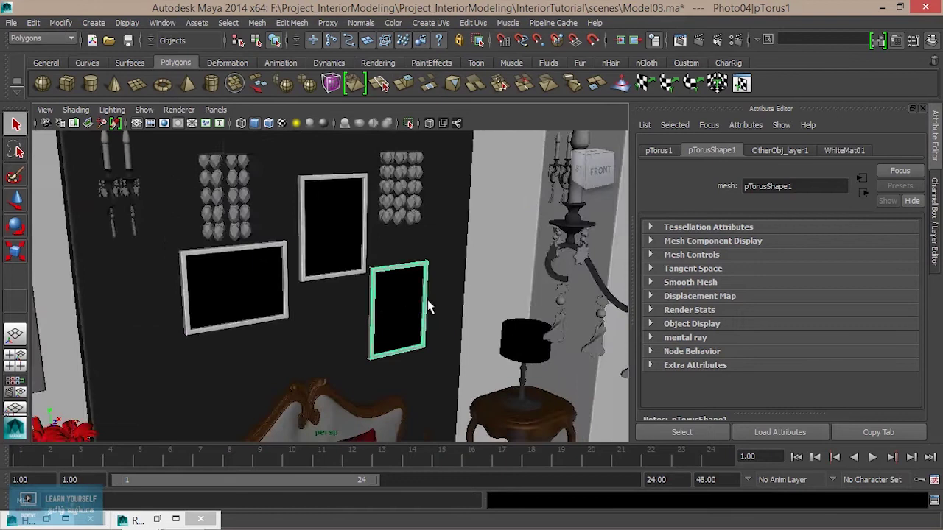
scroll(383, 313, "down", 2)
mouse_move(343, 322)
left_mouse_down("alt")
mouse_move(533, 305)
mouse_move(319, 204)
left_mouse_up("alt")
right_click_drag(320, 204, 387, 292, "alt")
left_click_drag(388, 293, 366, 225, "alt")
left_click(361, 206)
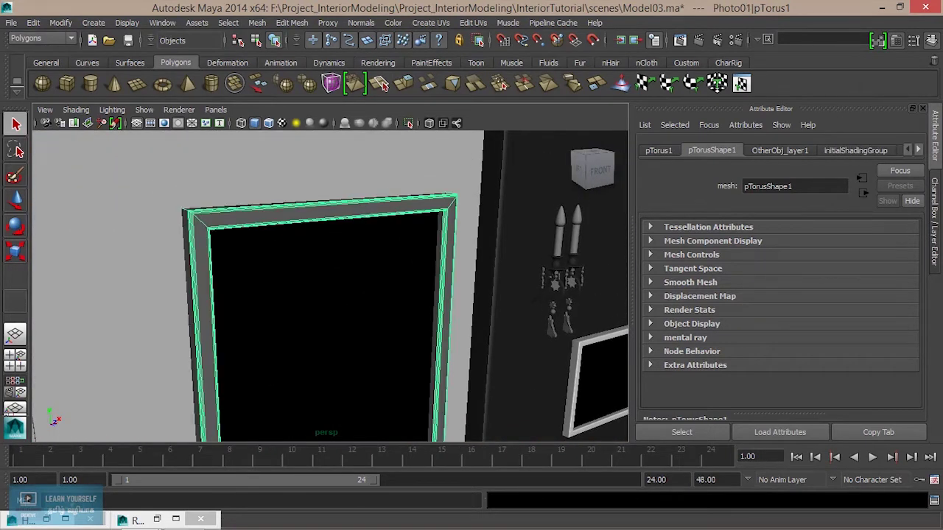
Assign the brown WoodMat01 material to the large left frame and bring up Render View.
left_click(48, 520)
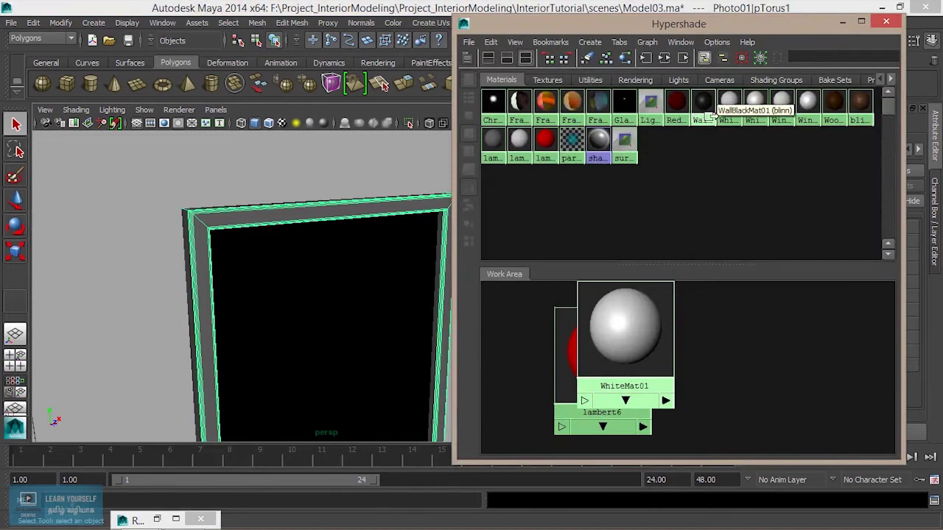
right_click(828, 103)
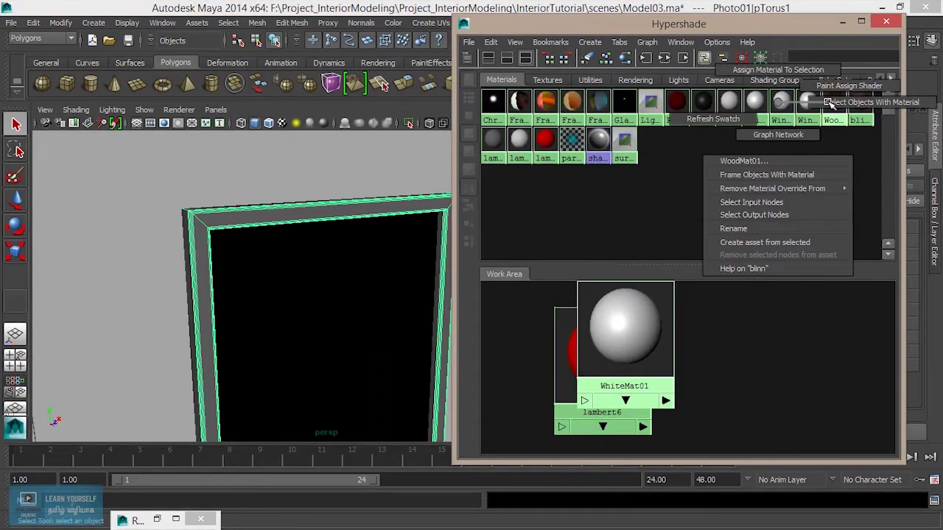
left_click(791, 69)
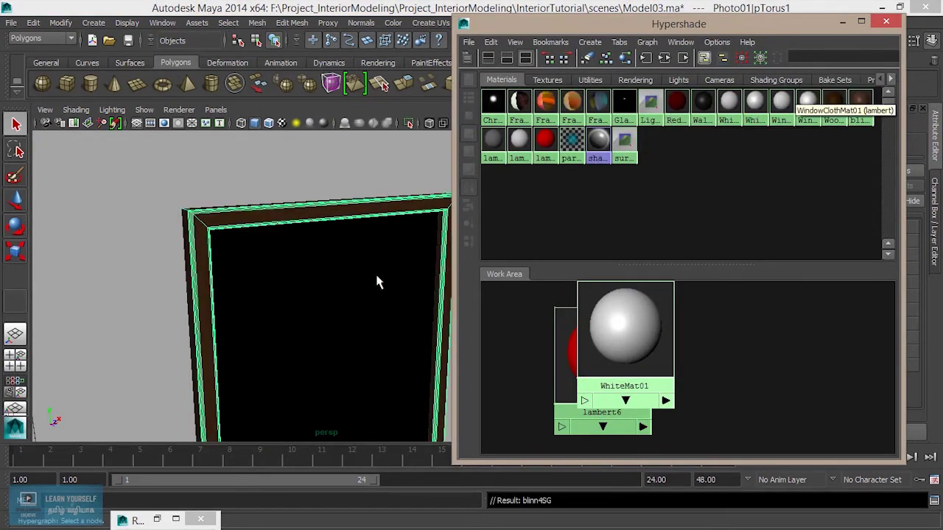
left_click(861, 21)
scroll(479, 185, "down", 3)
left_click(687, 38)
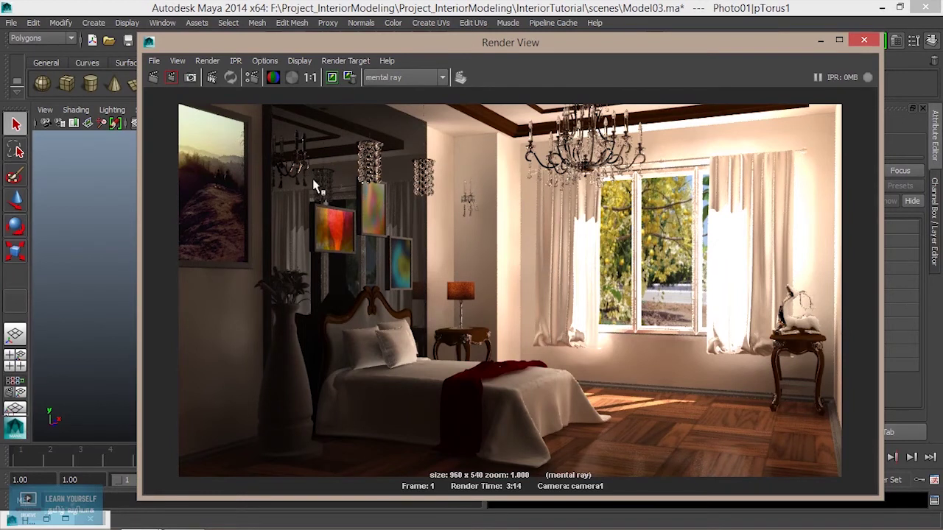
Redo the previous render to see the red flowers and new frame materials at 960 x 540.
left_click(154, 78)
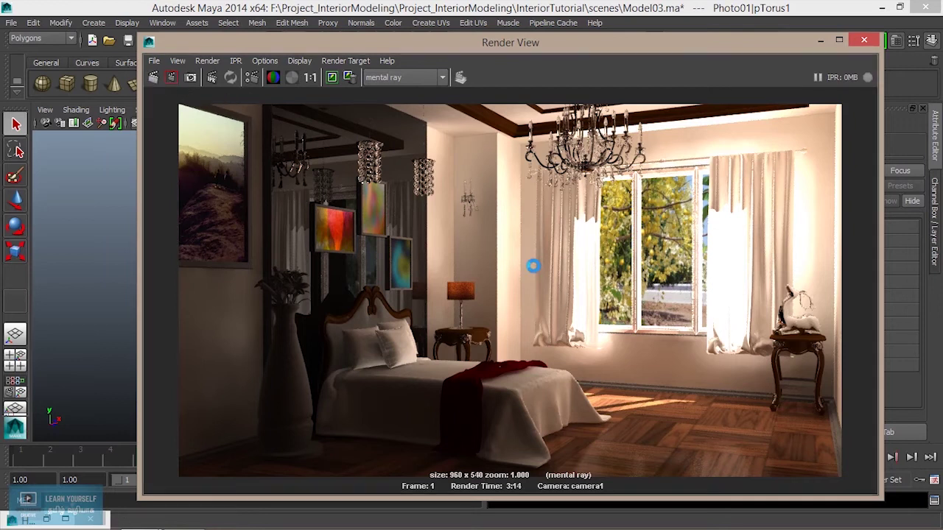